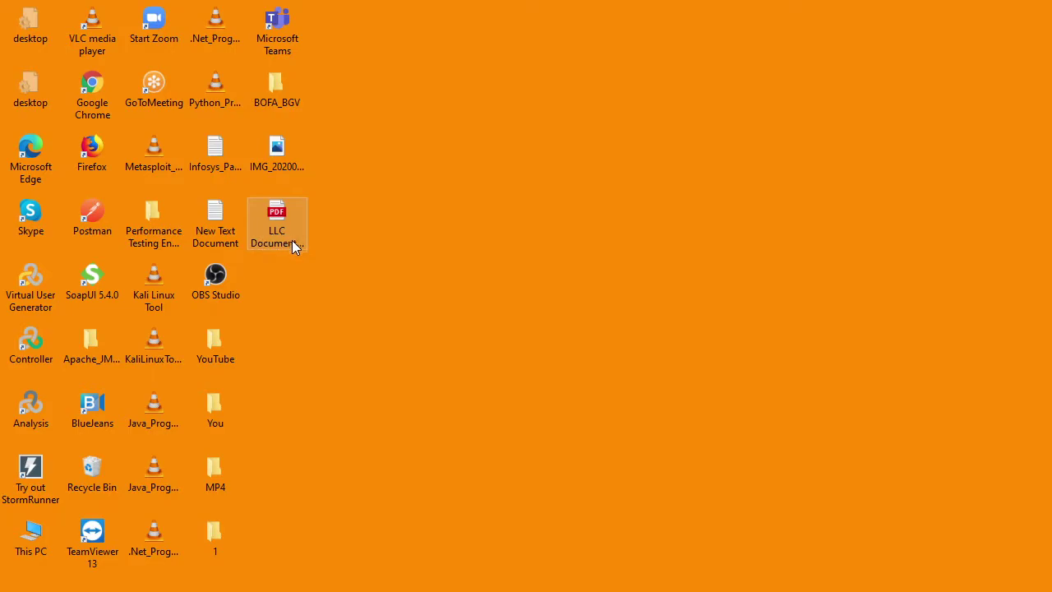
- Open the 'LLC Document-converted' PDF from the desktop
{"action": "double_click", "coordinate": [298, 211]}
- Open the converted PDF in Edge and dismiss the Restore pages prompt
{"action": "mouse_move", "coordinate": [520, 591]}
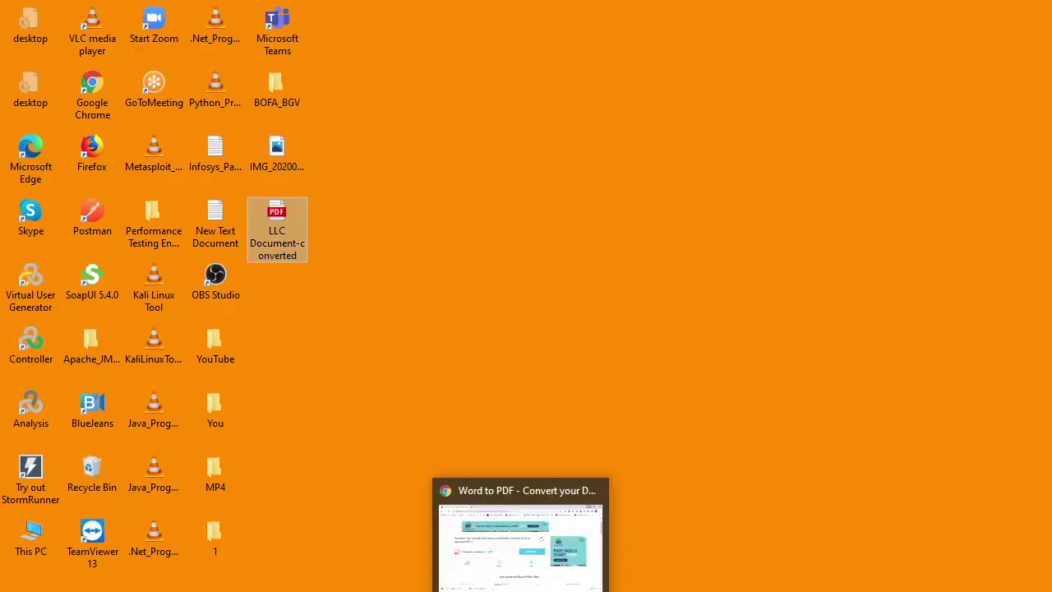
{"action": "key", "text": "Return"}
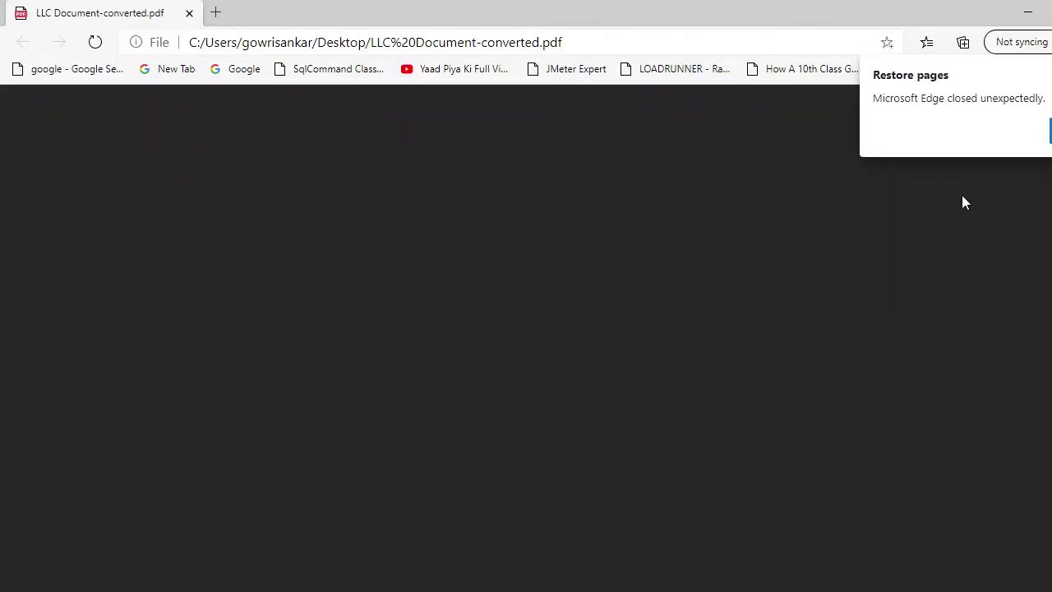
{"action": "left_click", "coordinate": [774, 289]}
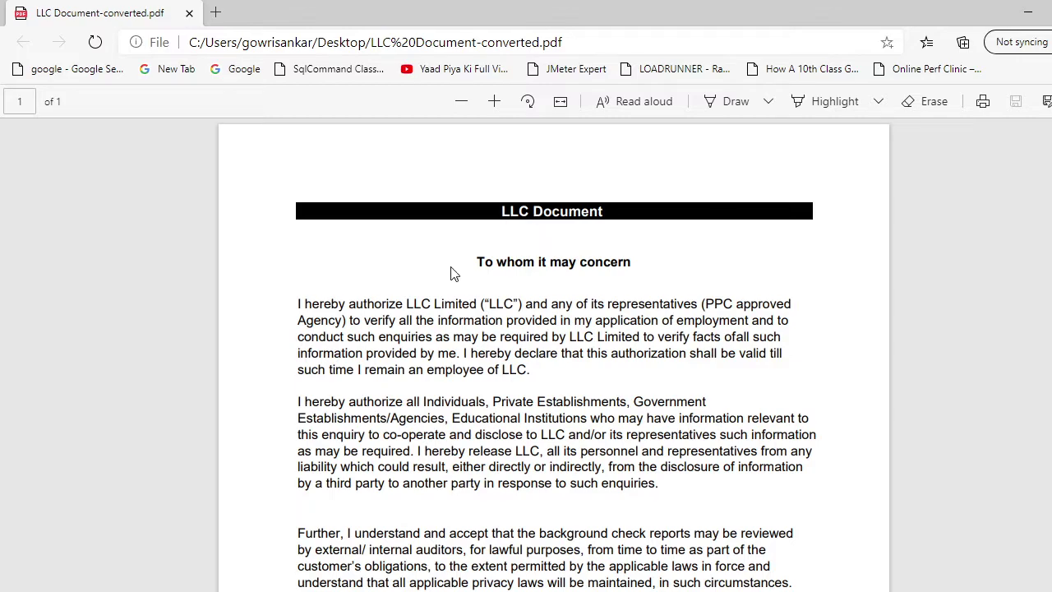
- Scroll the PDF down to the Signature and Employee code lines
{"action": "scroll", "coordinate": [841, 265], "scroll_direction": "down", "scroll_amount": 5}
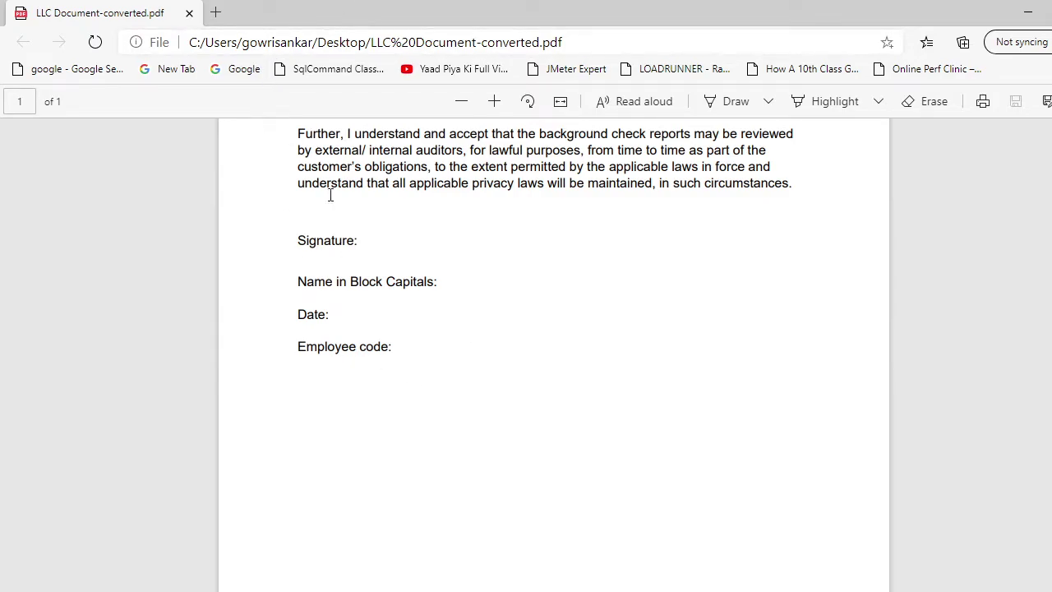
- Rename the desktop PDF from 'LLC Document-converted' to 'LLC Document'
{"action": "key", "text": "super+d"}
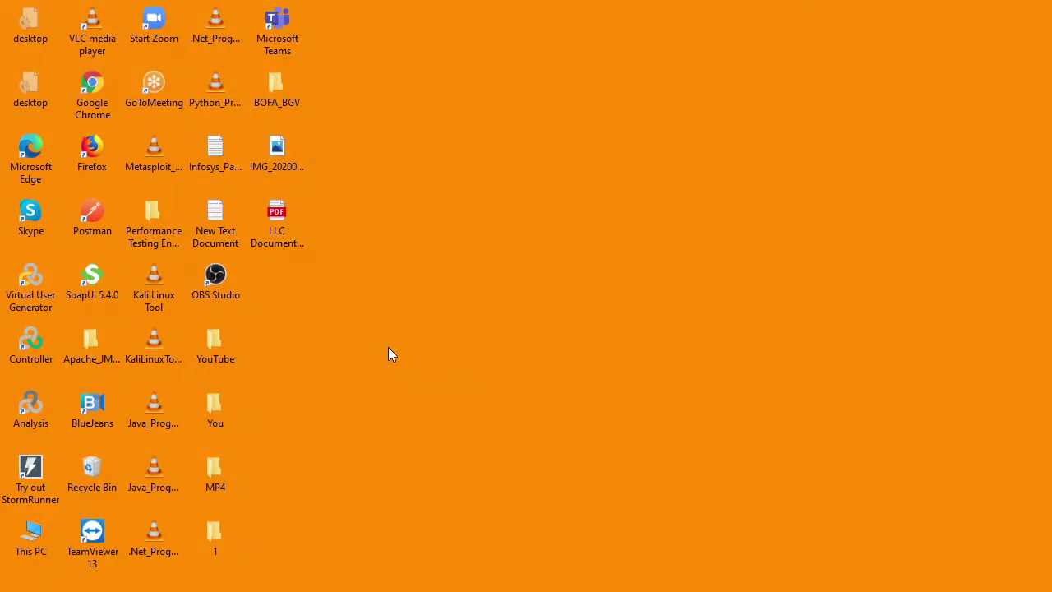
{"action": "left_click", "coordinate": [292, 222]}
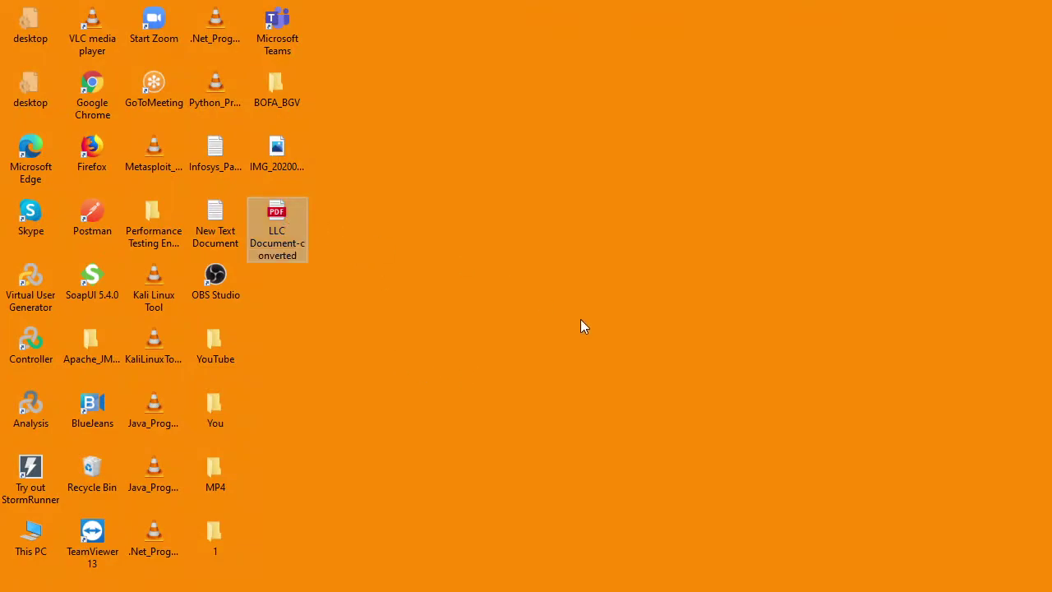
{"action": "key", "text": "F2"}
{"action": "key", "text": "End"}
{"action": "key", "text": "BackSpace"}
{"action": "key", "text": "BackSpace"}
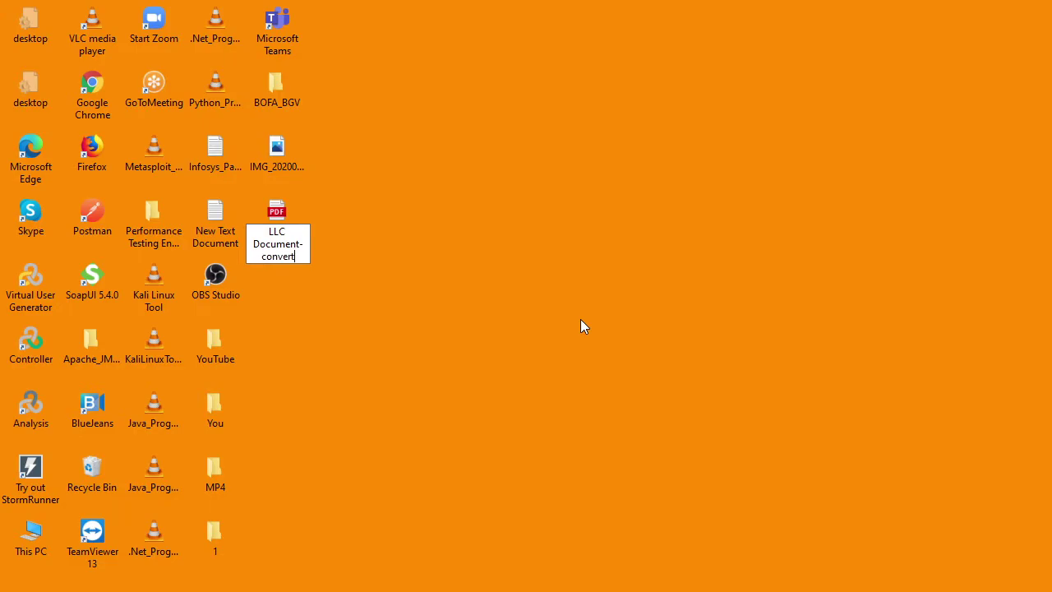
{"action": "key", "text": "BackSpace"}
{"action": "key", "text": "BackSpace"}
{"action": "key", "text": "BackSpace"}
{"action": "key", "text": "BackSpace"}
{"action": "key", "text": "BackSpace"}
{"action": "key", "text": "BackSpace"}
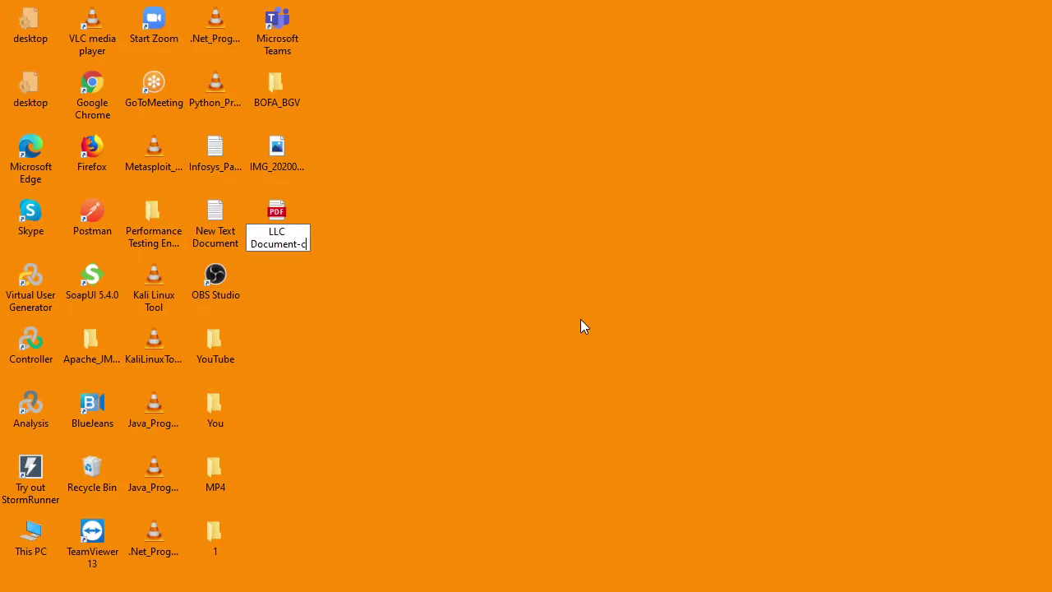
{"action": "key", "text": "BackSpace"}
{"action": "key", "text": "BackSpace"}
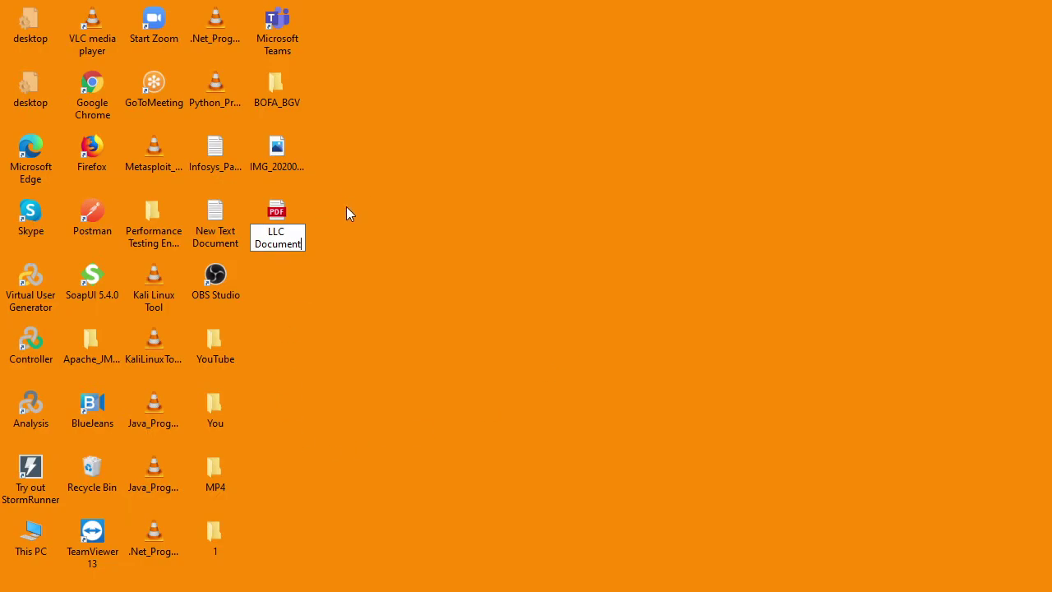
{"action": "key", "text": "Return"}
{"action": "key", "text": "Return"}
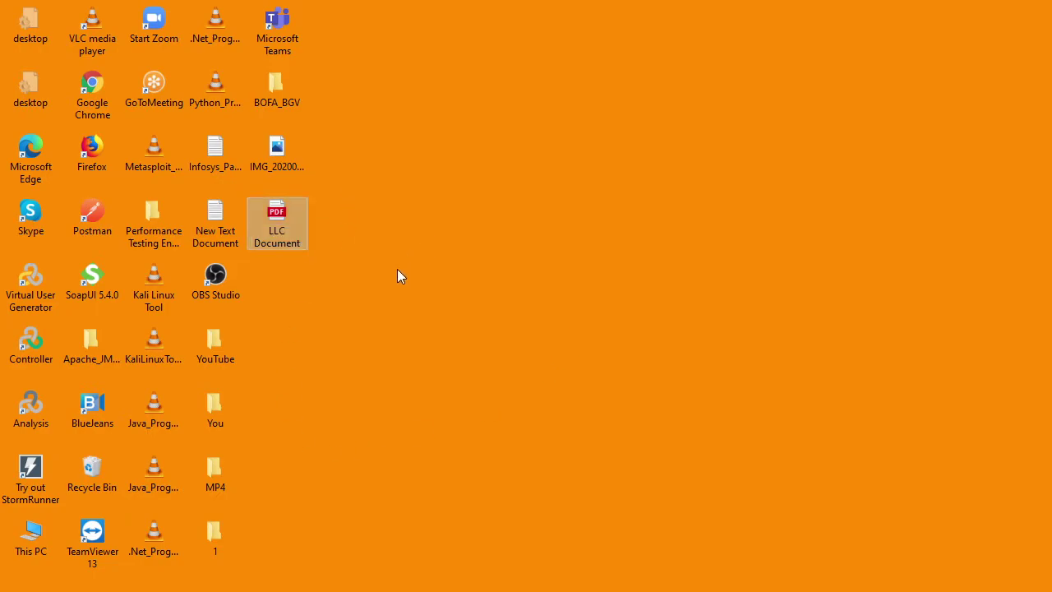
- Bring Chrome forward and go back to the Google search results
{"action": "mouse_move", "coordinate": [519, 585]}
{"action": "left_click", "coordinate": [510, 564]}
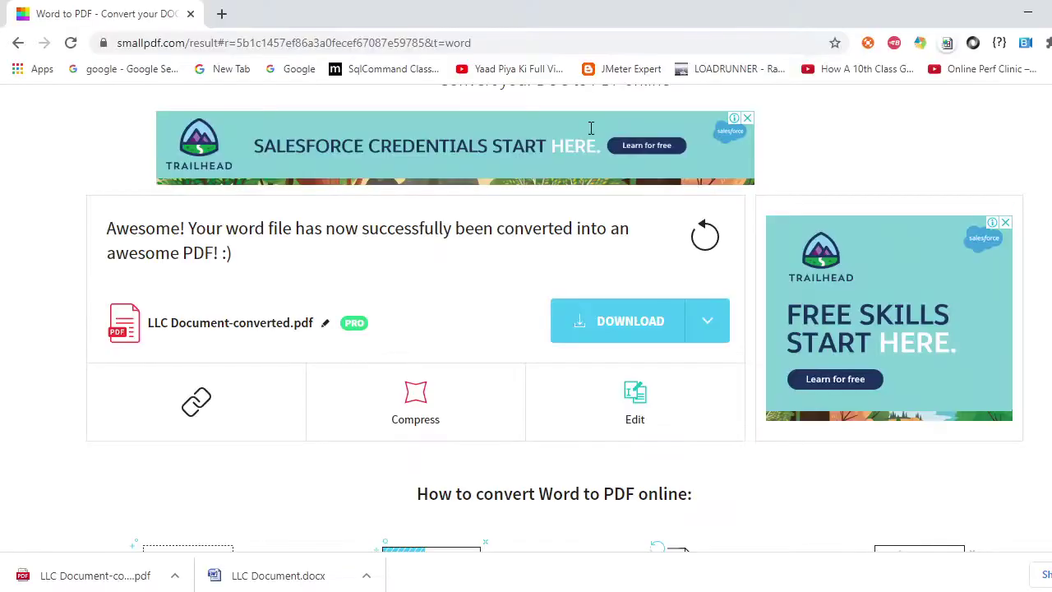
{"action": "left_click", "coordinate": [17, 43]}
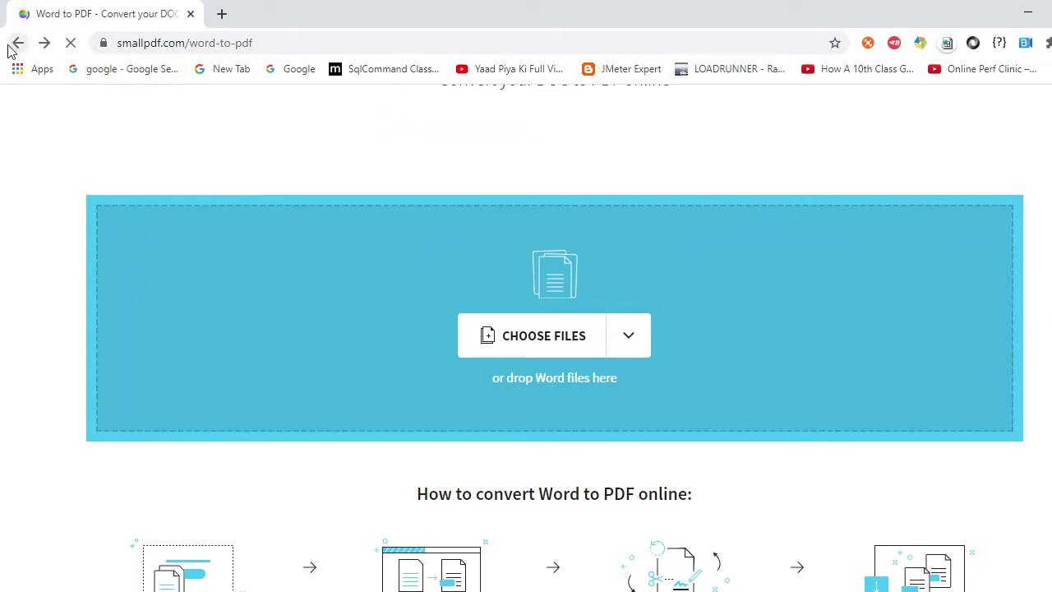
{"action": "left_click", "coordinate": [17, 45]}
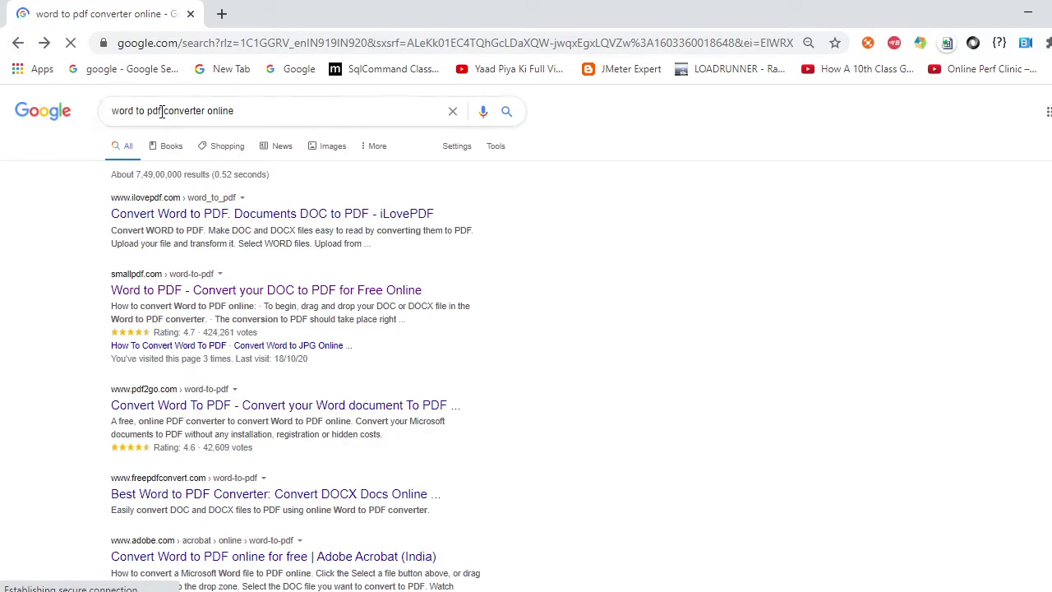
- Change the search to 'pdf to word converter online' and run it
{"action": "left_click_drag", "start_coordinate": [162, 112], "coordinate": [111, 112]}
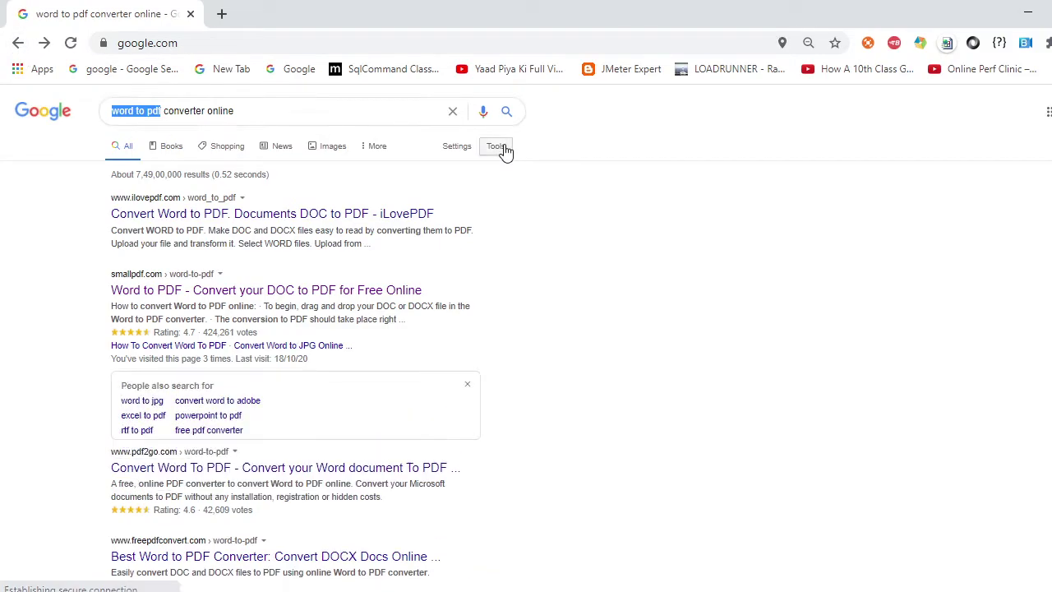
{"action": "key", "text": "BackSpace"}
{"action": "type", "text": "pdf to "}
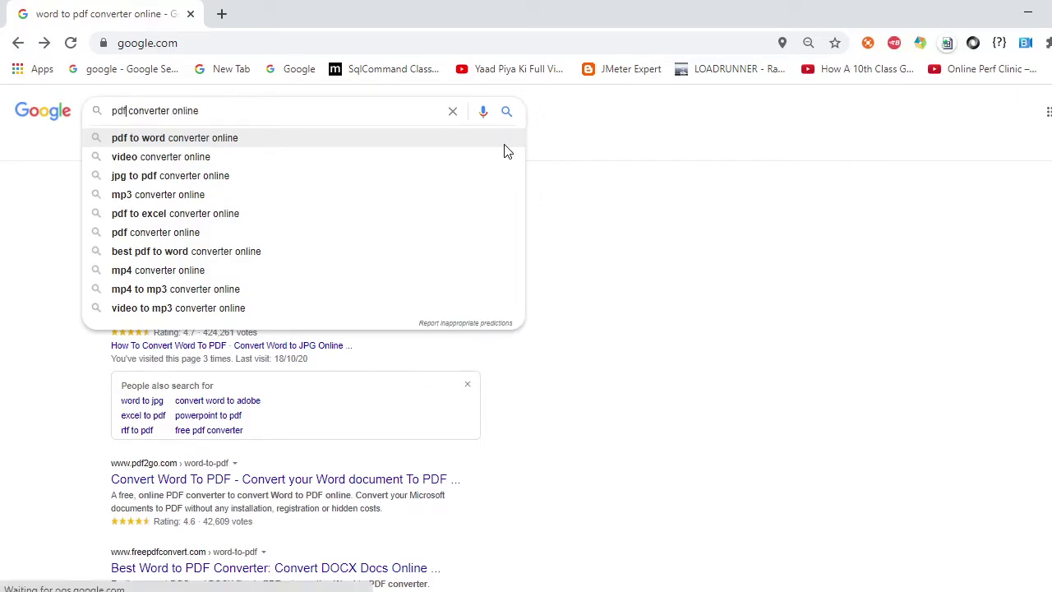
{"action": "type", "text": "word"}
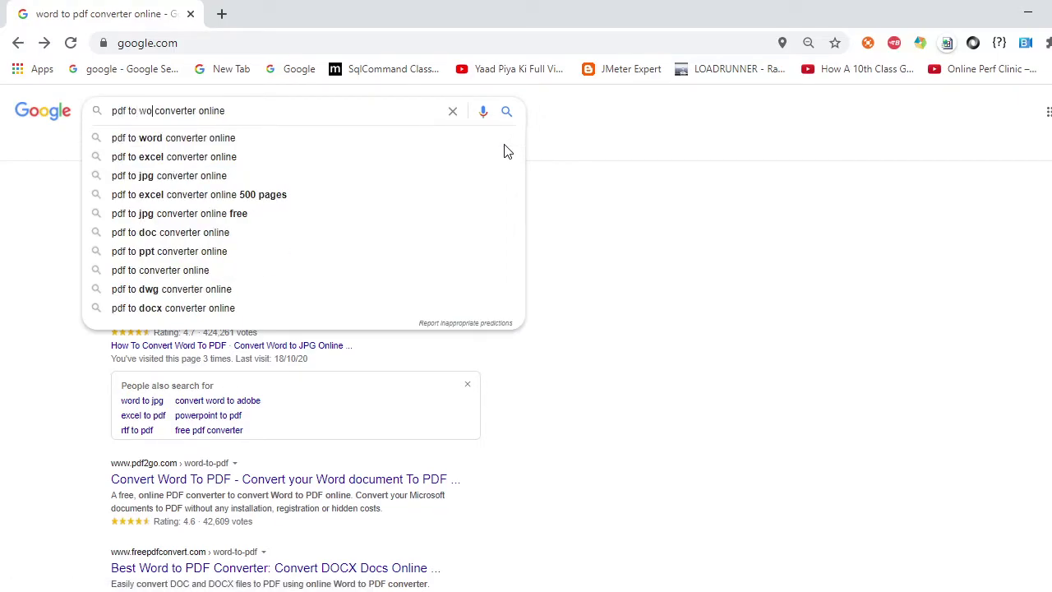
{"action": "key", "text": "Return"}
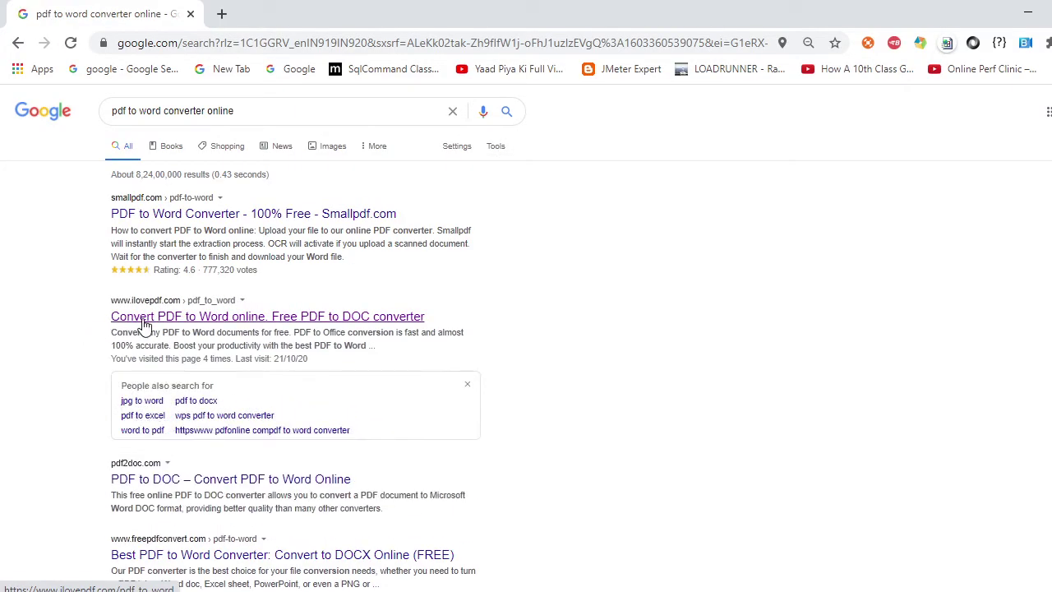
- Upload LLC Document to iLovePDF's PDF to Word tool and convert it to Word
{"action": "left_click", "coordinate": [204, 322]}
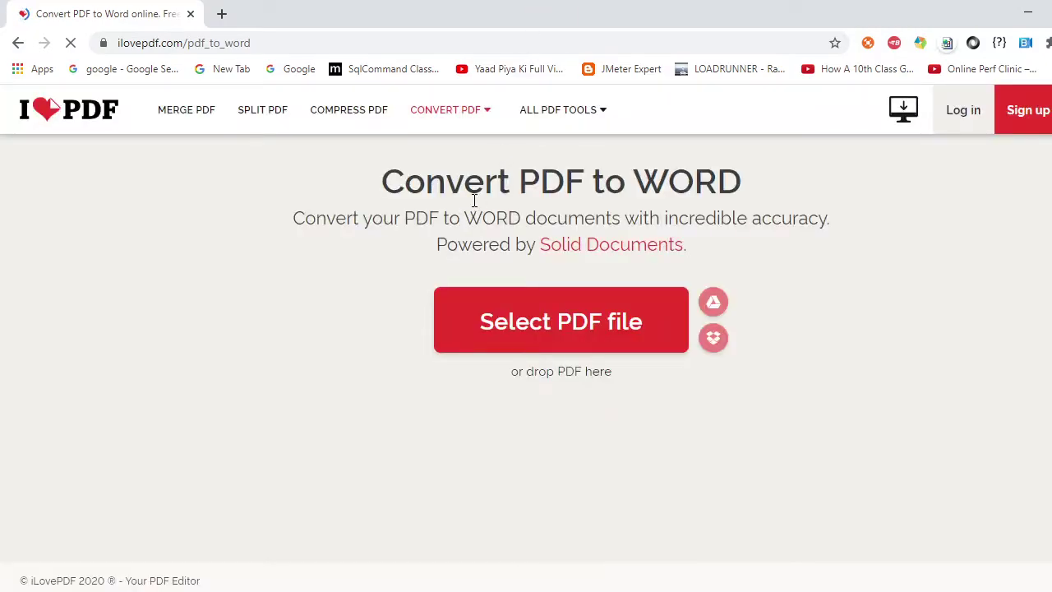
{"action": "left_click", "coordinate": [579, 319]}
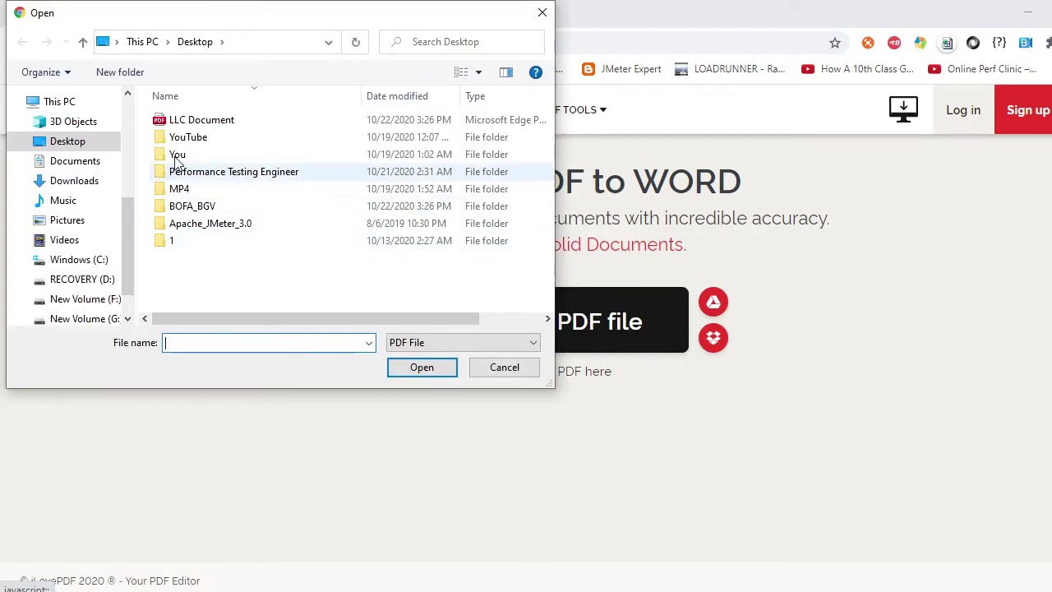
{"action": "left_click", "coordinate": [242, 122]}
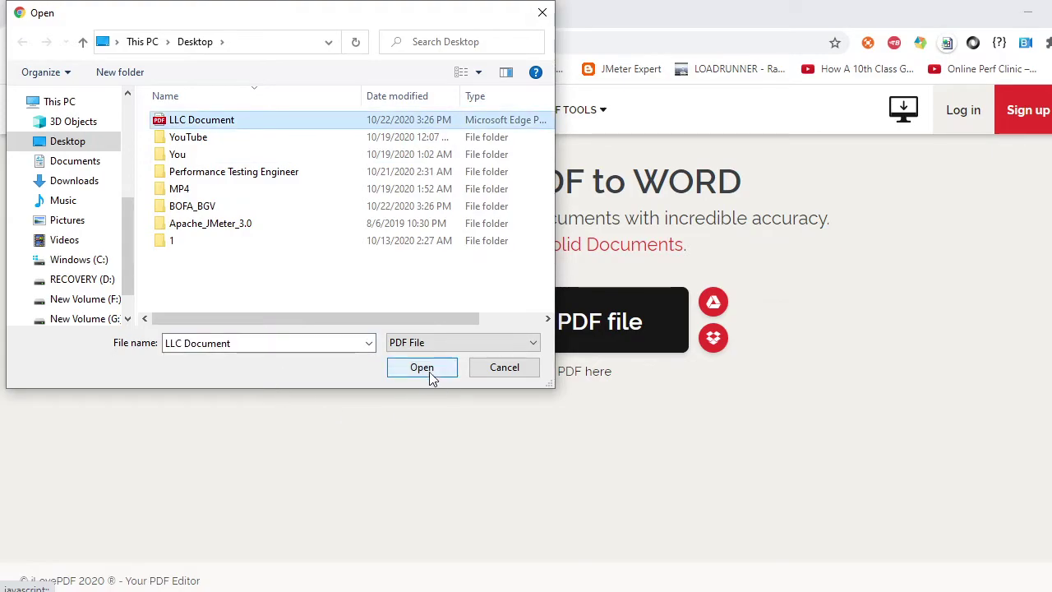
{"action": "left_click", "coordinate": [429, 371]}
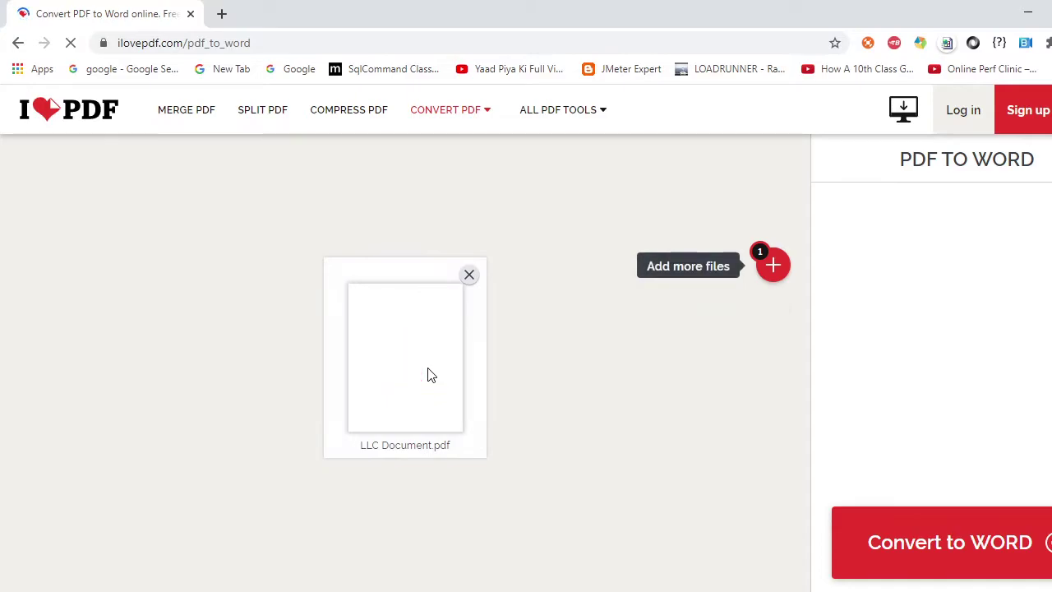
{"action": "left_click", "coordinate": [966, 552]}
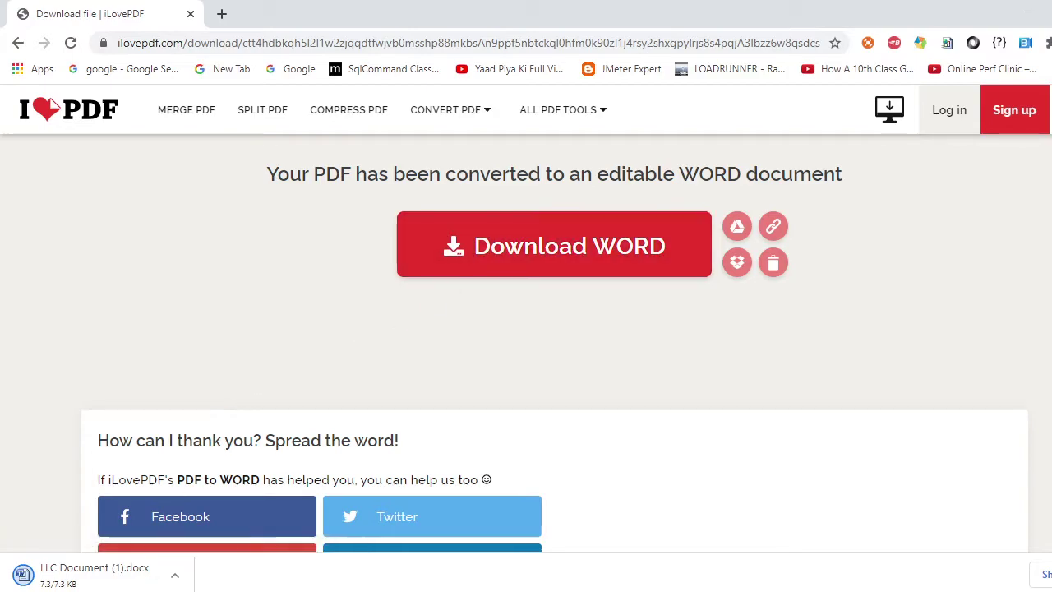
{"action": "left_click", "coordinate": [176, 576]}
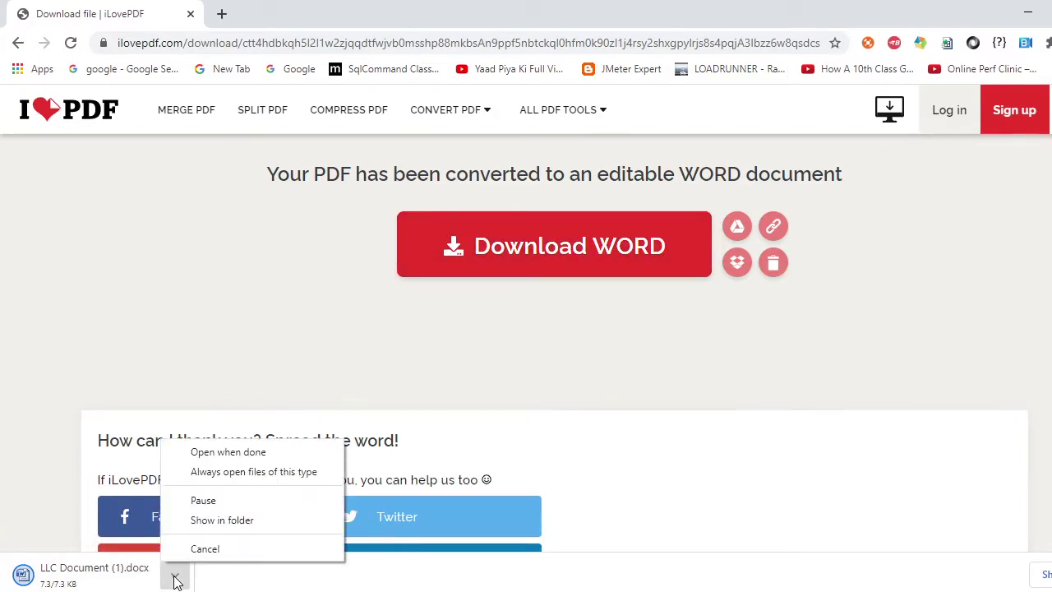
- Copy LLC Document (1) from the Downloads folder and paste it onto the desktop
{"action": "left_click", "coordinate": [202, 521]}
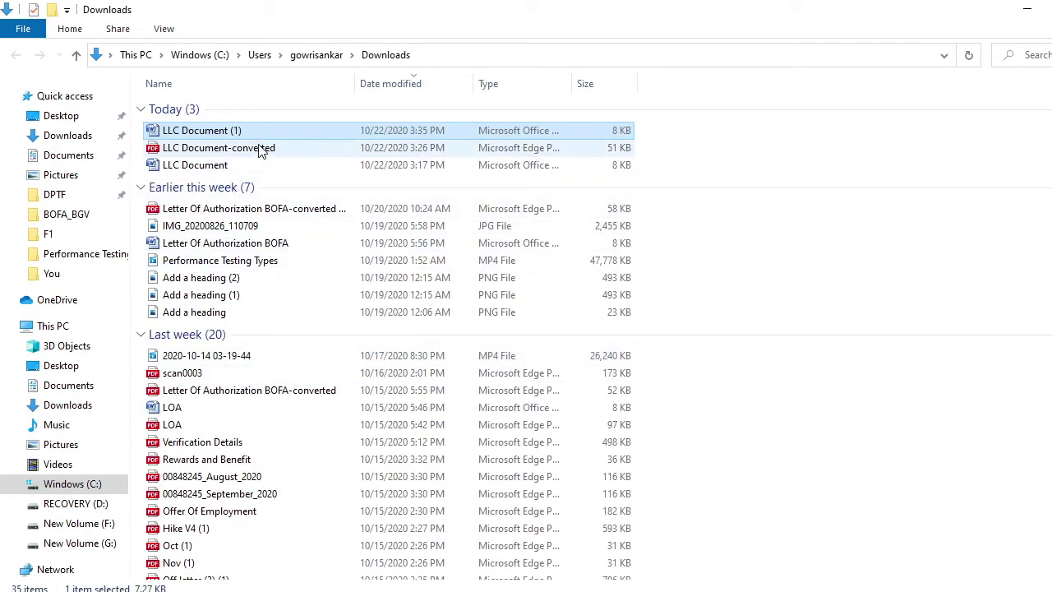
{"action": "double_click", "coordinate": [273, 130]}
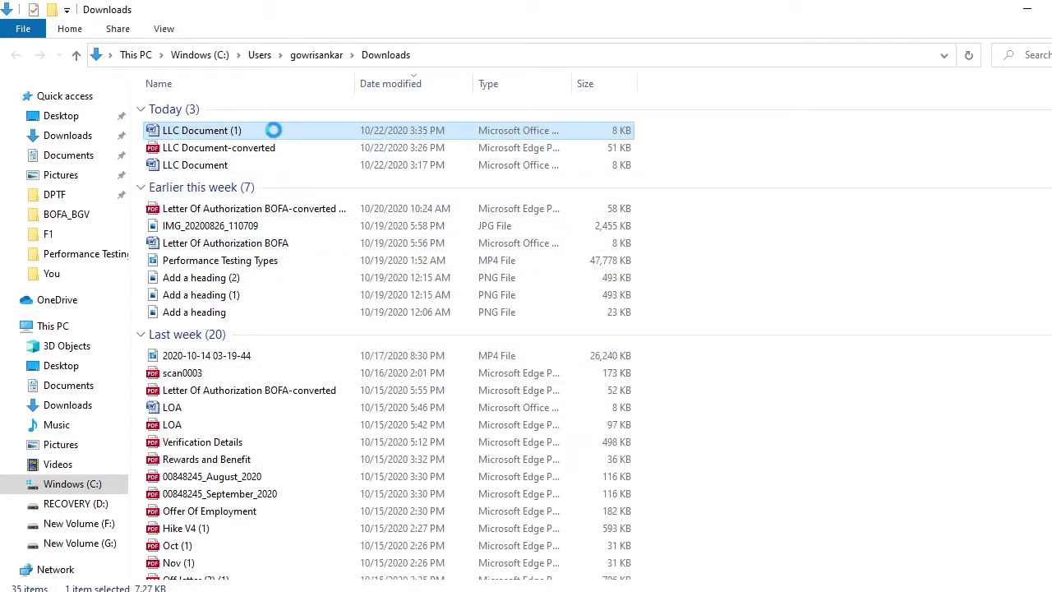
{"action": "right_click", "coordinate": [274, 130]}
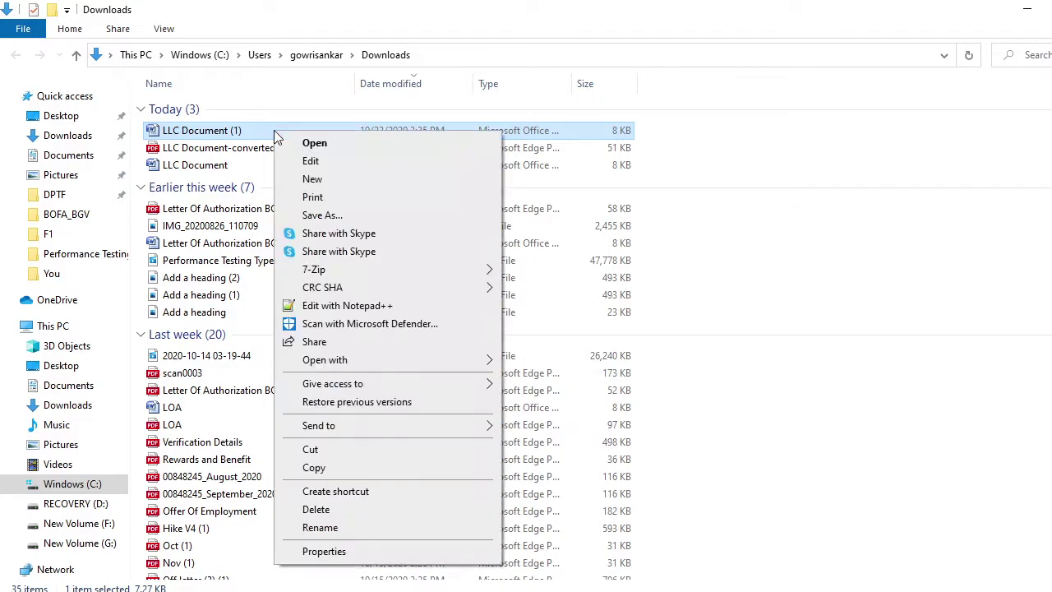
{"action": "left_click", "coordinate": [318, 467]}
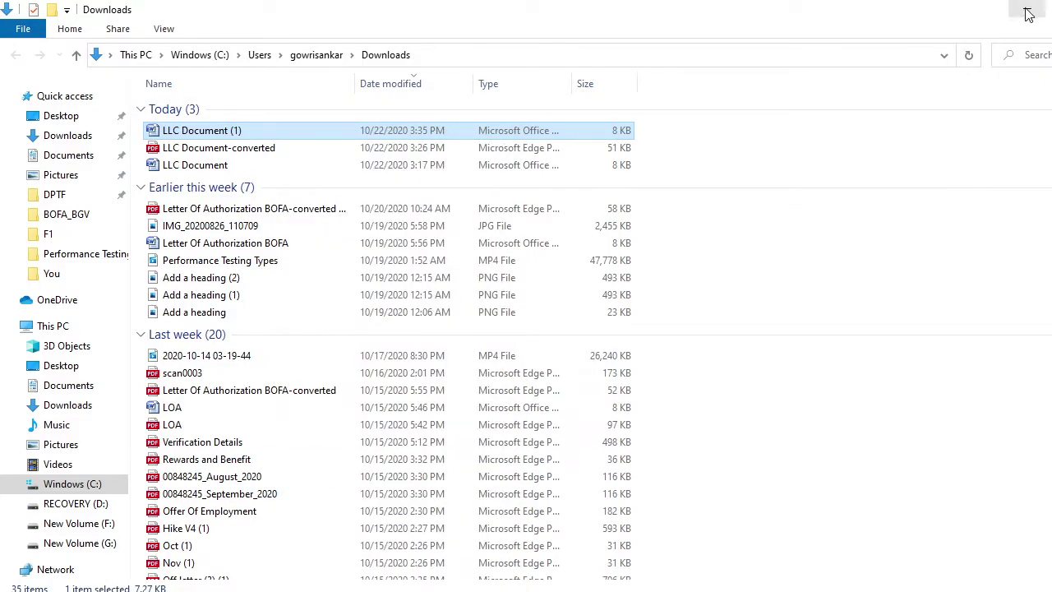
{"action": "left_click", "coordinate": [1027, 9]}
{"action": "left_click", "coordinate": [1031, 10]}
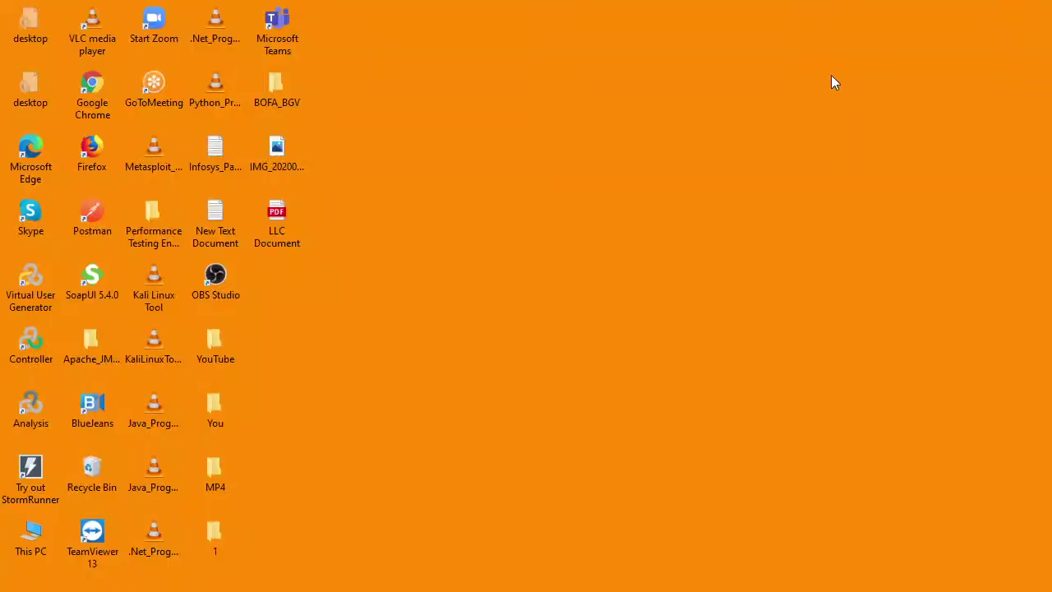
{"action": "right_click", "coordinate": [384, 323]}
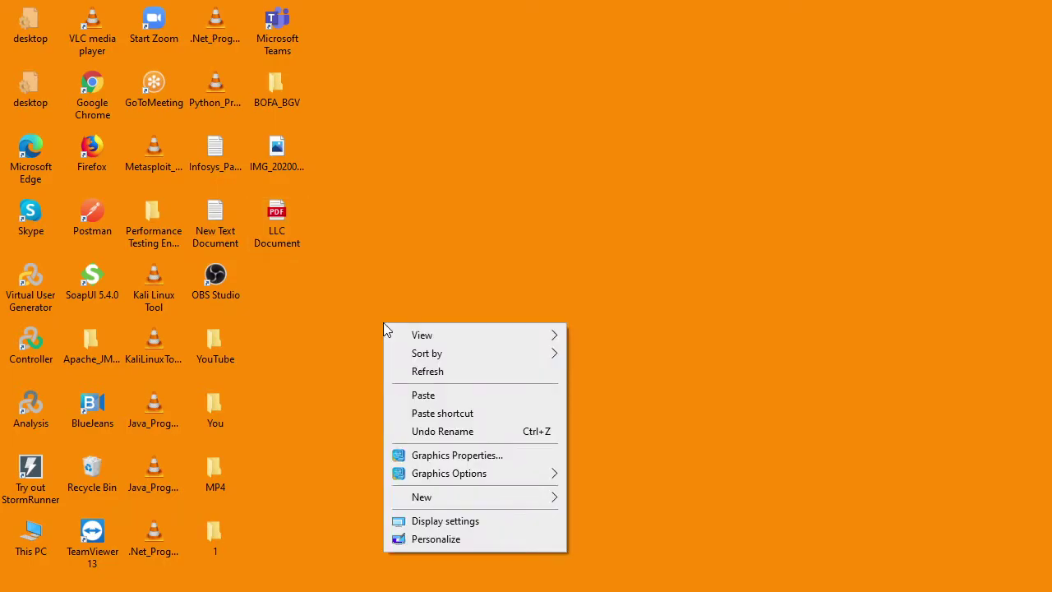
{"action": "left_click", "coordinate": [423, 396]}
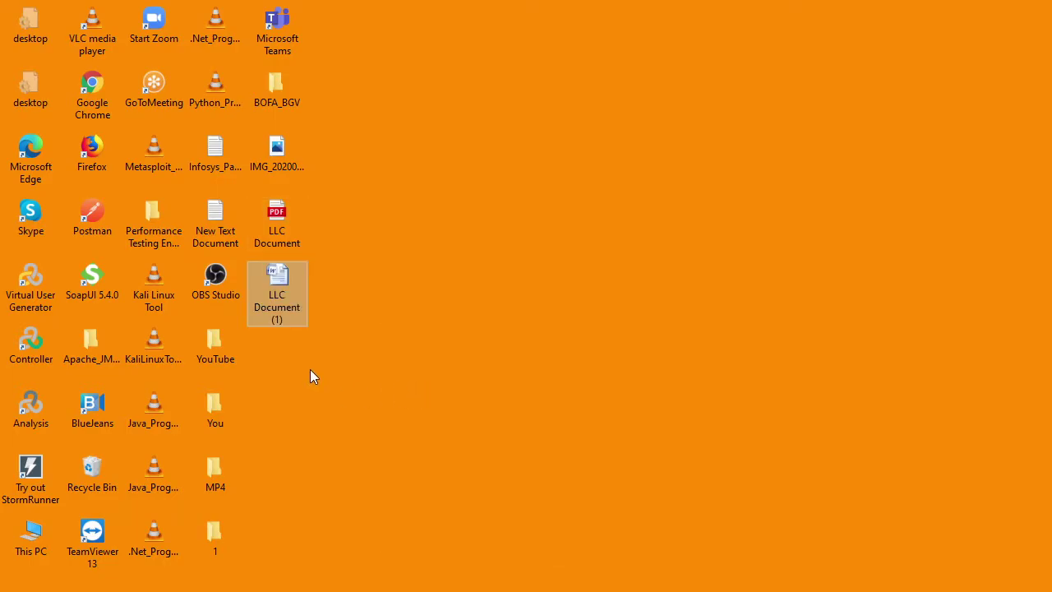
- Open LLC Document (1) in Word and scroll down to the Signature section
{"action": "left_click", "coordinate": [361, 290]}
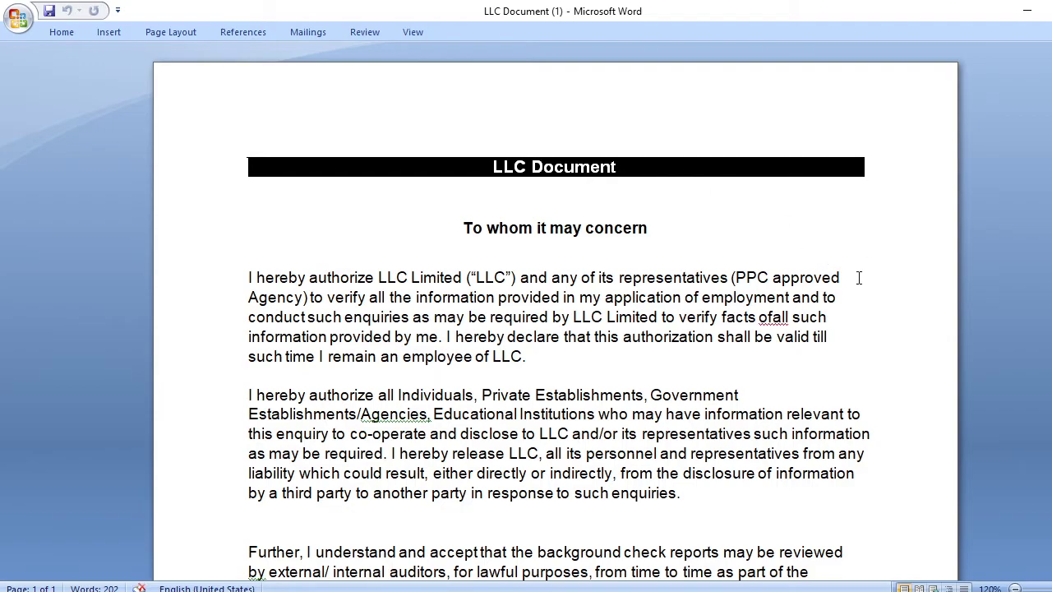
{"action": "scroll", "coordinate": [857, 286], "scroll_direction": "down", "scroll_amount": 7}
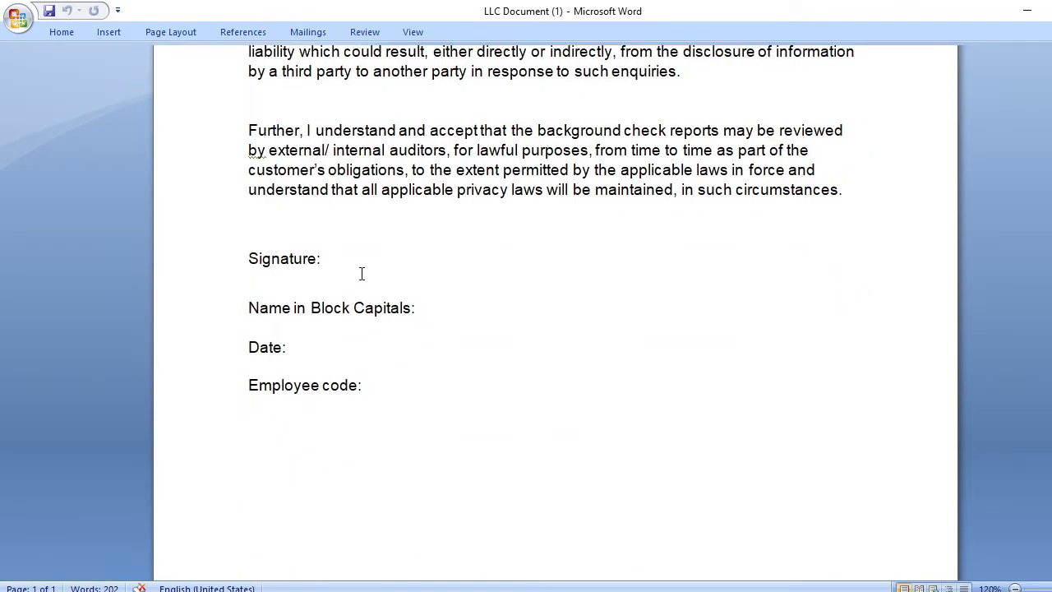
- Enter the employee code, date 22-10-2020, and the employee's full name in capitals
{"action": "left_click", "coordinate": [373, 386]}
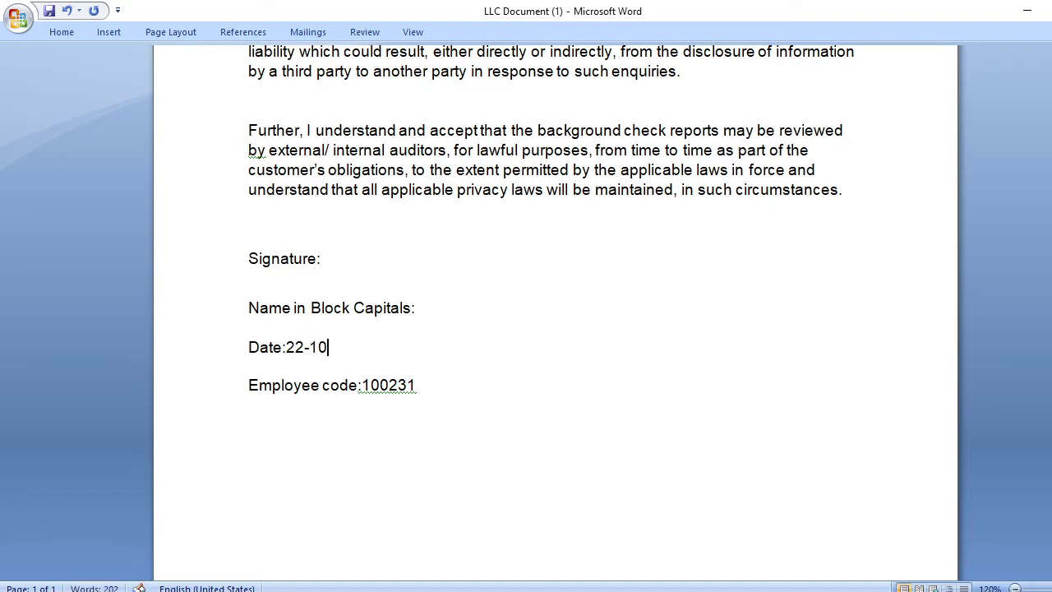
{"action": "type", "text": "-2020"}
{"action": "left_click", "coordinate": [435, 312]}
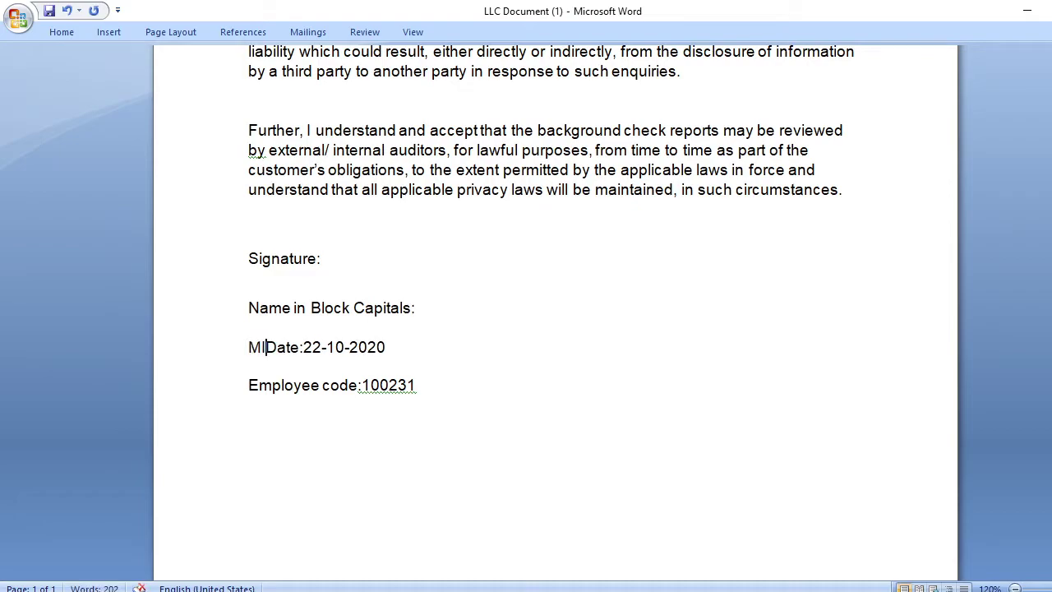
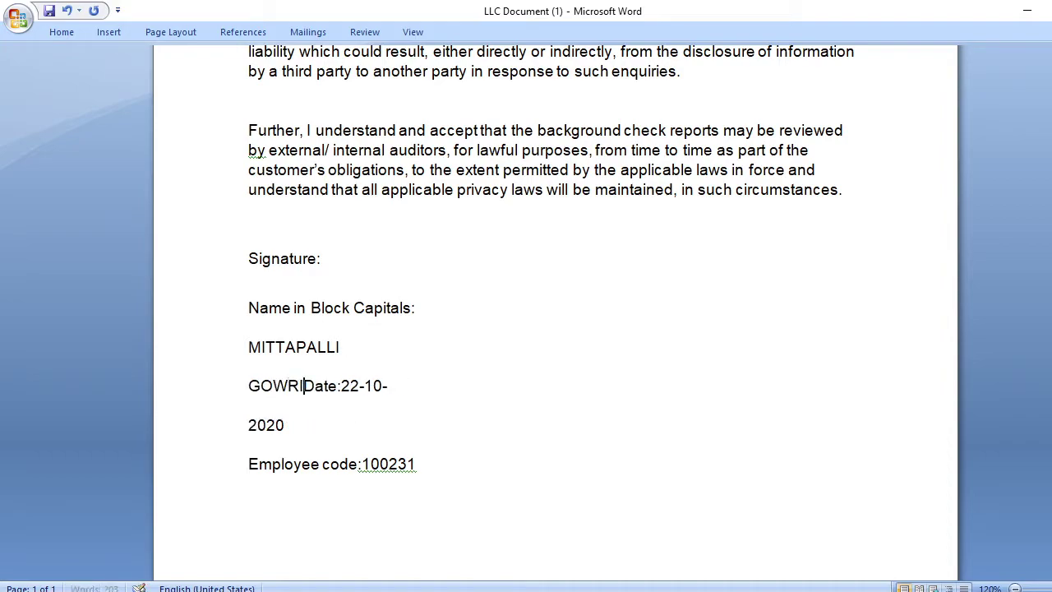
{"action": "key", "text": "Return"}
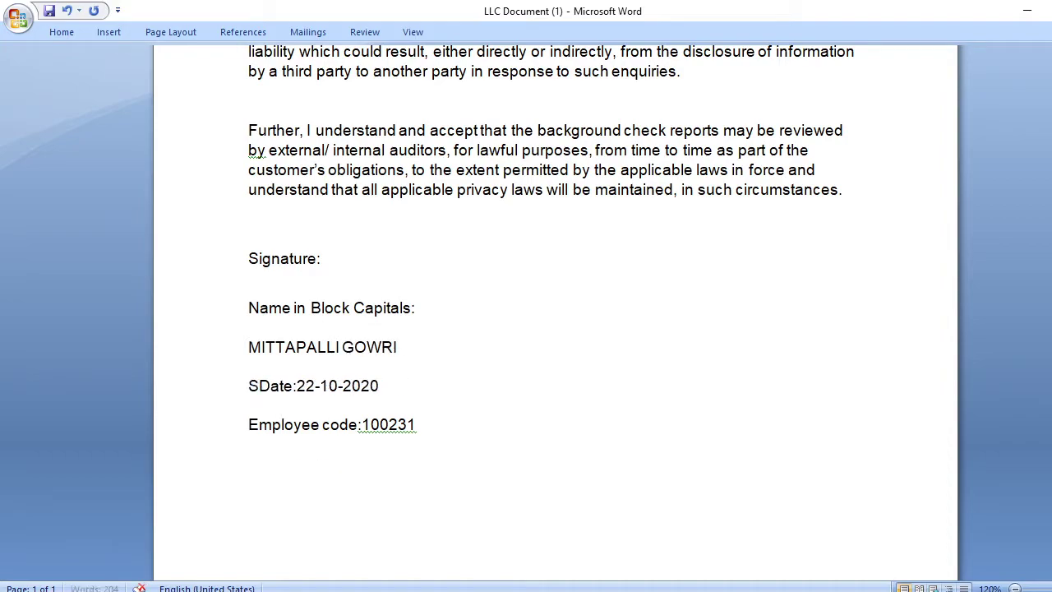
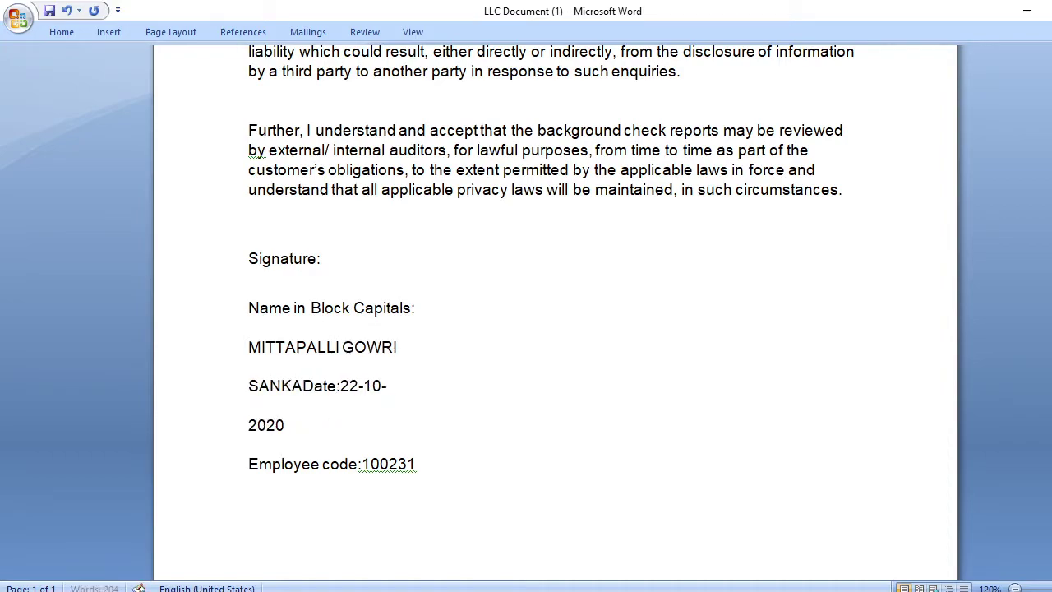
{"action": "key", "text": "Return"}
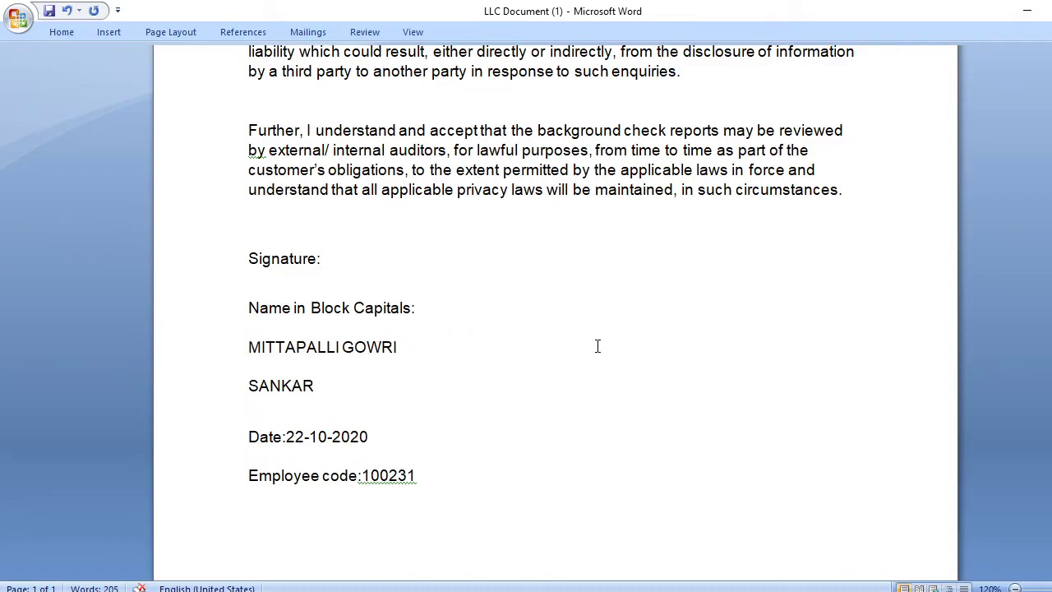
{"action": "left_click", "coordinate": [499, 385]}
- Set the two-line block-capital name to 9 pt font size
{"action": "left_click_drag", "start_coordinate": [315, 387], "coordinate": [243, 363]}
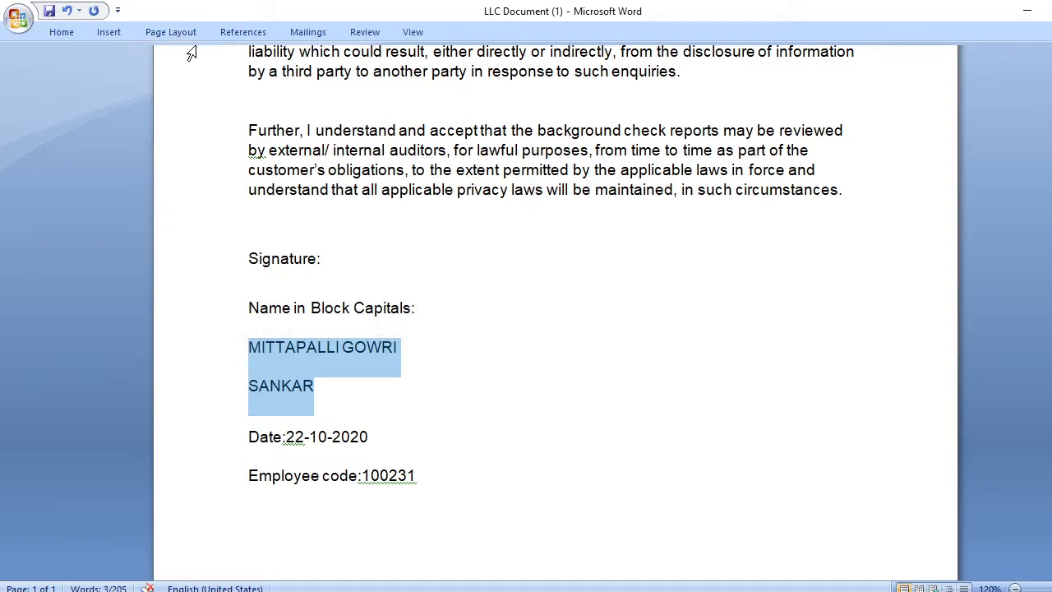
{"action": "left_click", "coordinate": [72, 36]}
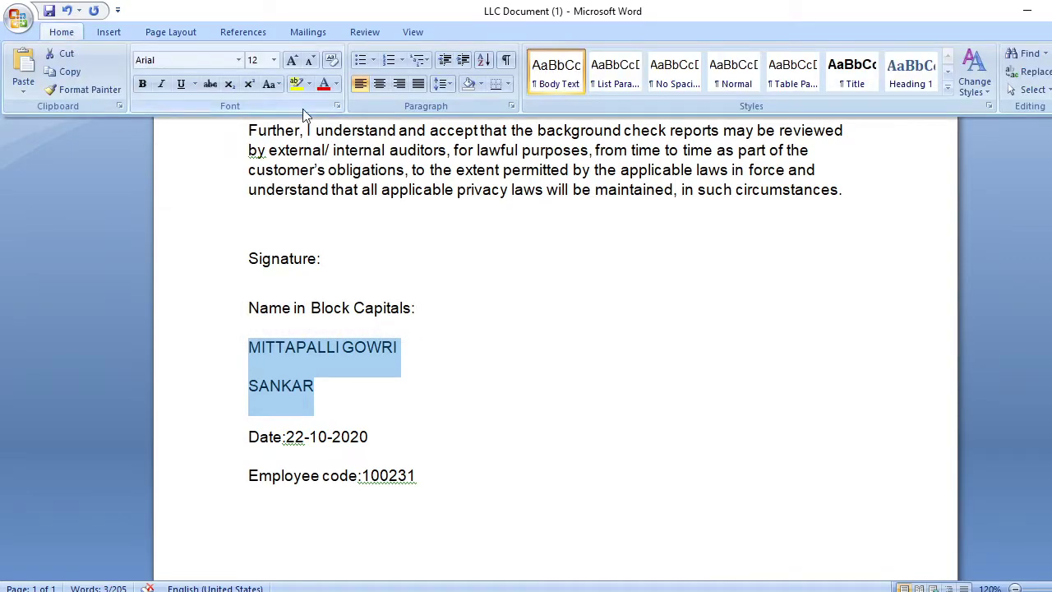
{"action": "left_click", "coordinate": [273, 61]}
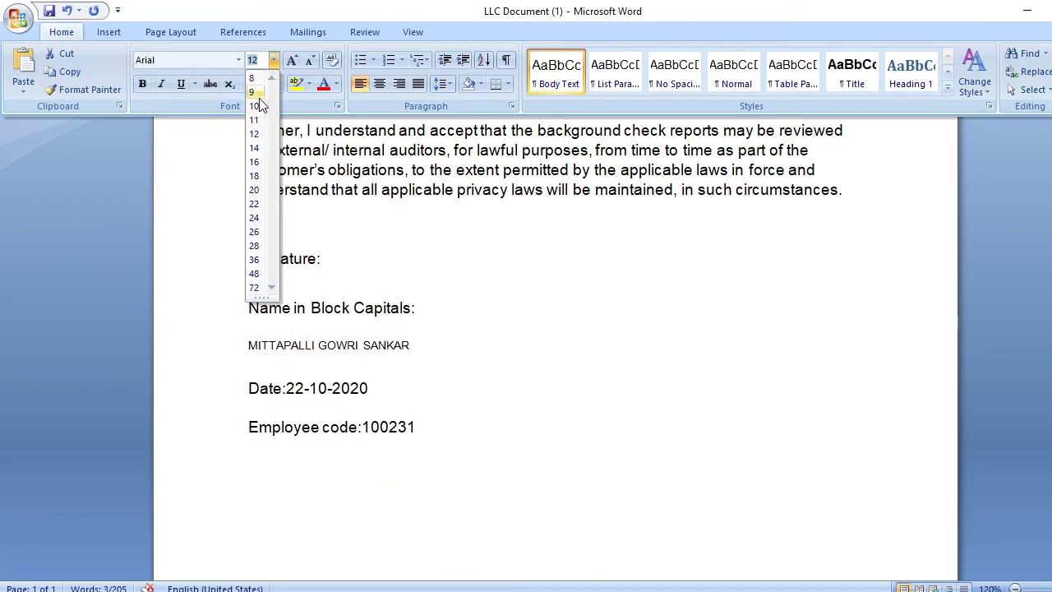
{"action": "left_click", "coordinate": [259, 98]}
{"action": "left_click", "coordinate": [497, 373]}
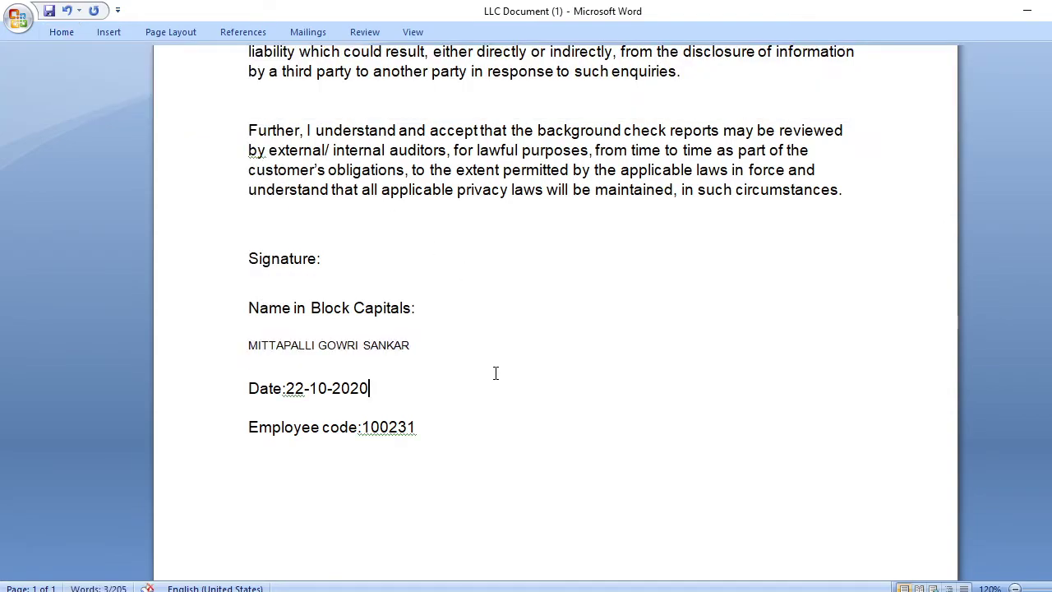
- Make the block-capital name bold
{"action": "left_click_drag", "start_coordinate": [410, 345], "coordinate": [277, 345]}
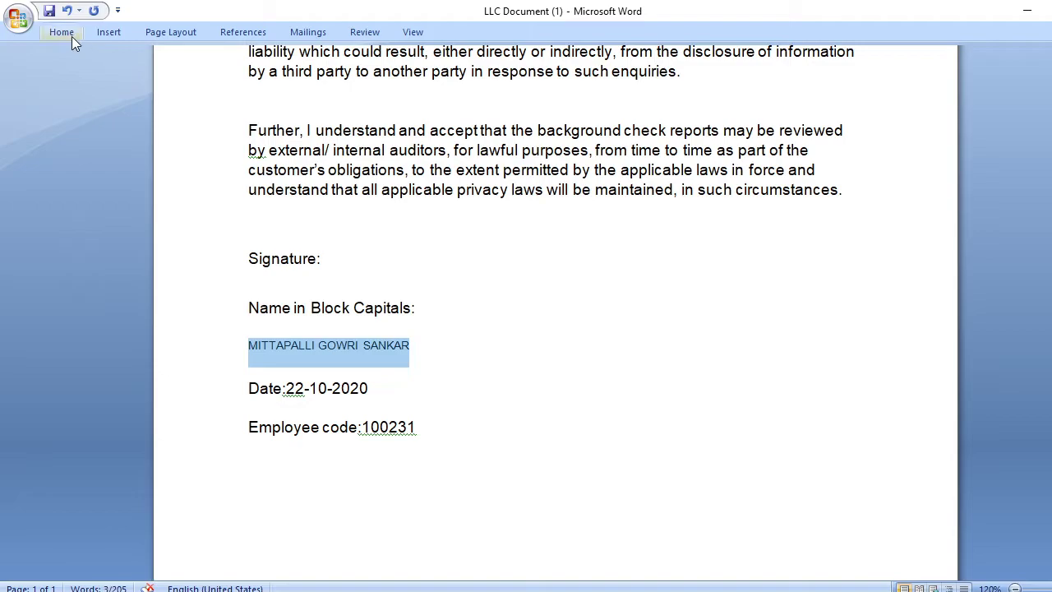
{"action": "left_click", "coordinate": [69, 34]}
{"action": "left_click", "coordinate": [143, 84]}
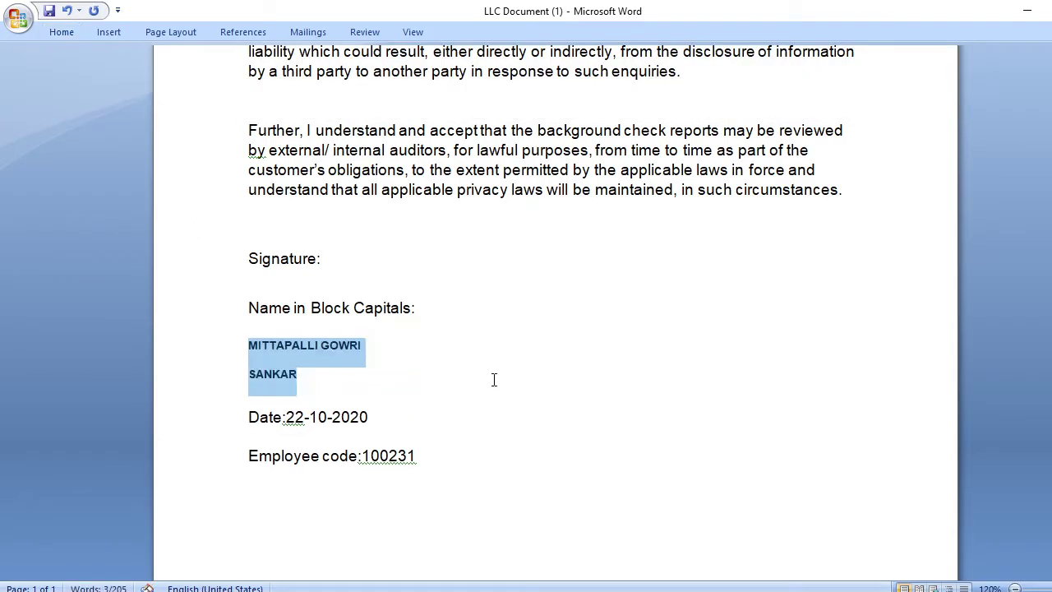
{"action": "left_click", "coordinate": [434, 380]}
- Reduce the name to 8 pt so it fits on one line
{"action": "left_click_drag", "start_coordinate": [301, 380], "coordinate": [256, 350]}
{"action": "left_click", "coordinate": [60, 35]}
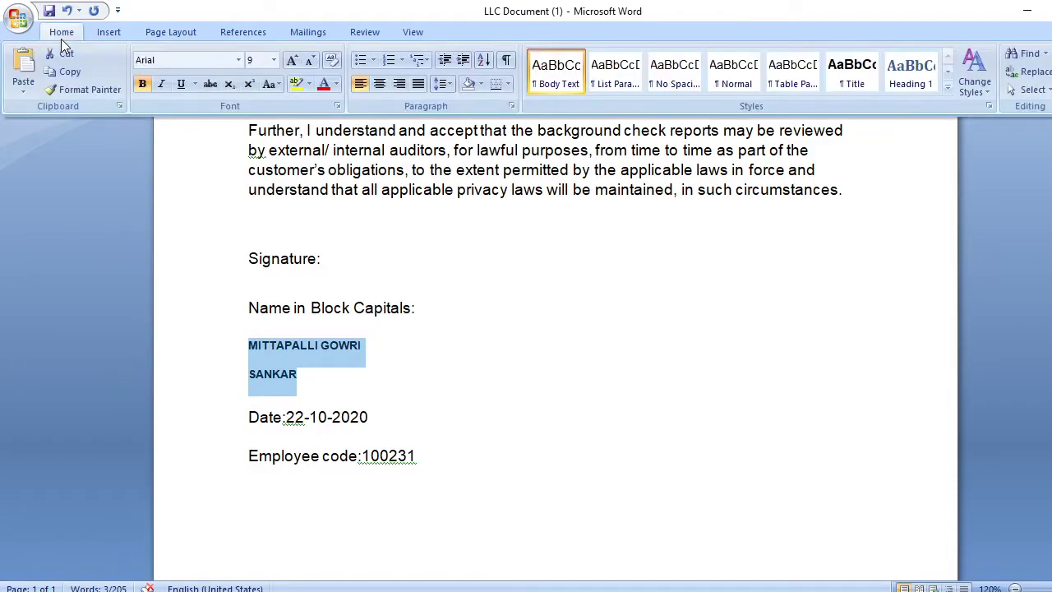
{"action": "left_click", "coordinate": [274, 60]}
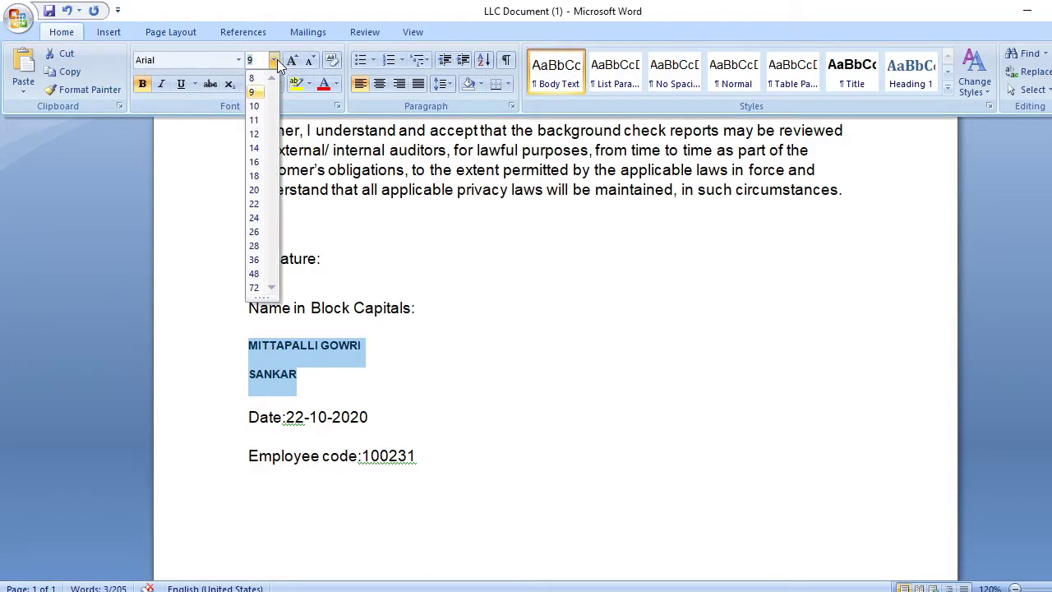
{"action": "left_click", "coordinate": [254, 78]}
{"action": "left_click", "coordinate": [617, 401]}
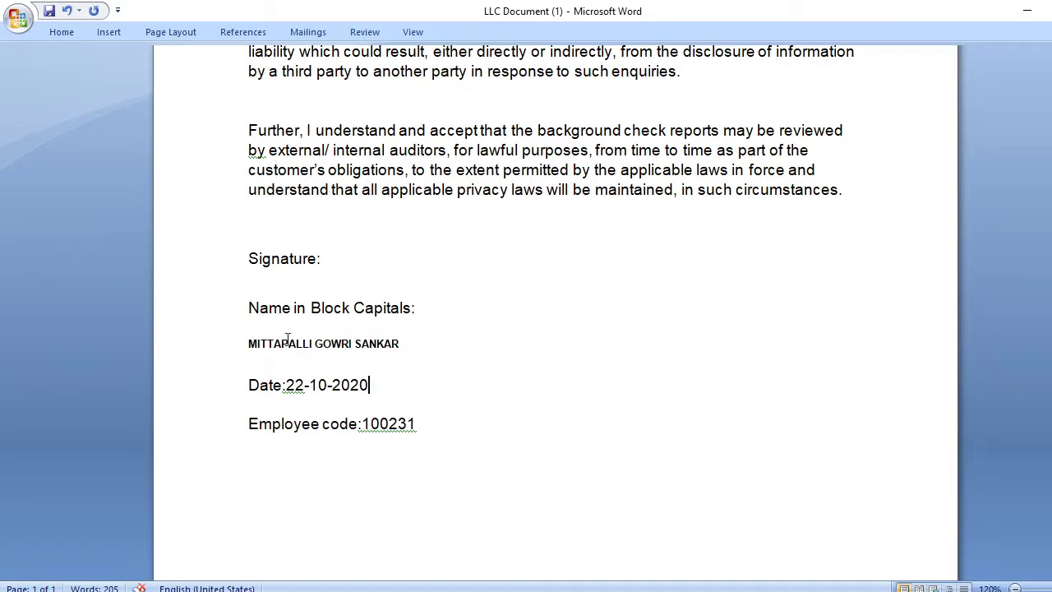
{"action": "left_click", "coordinate": [343, 259]}
- Minimize Word, view IMG_20200826_110709.jpg from the desktop in Photos, then close it
{"action": "left_click", "coordinate": [1019, 15]}
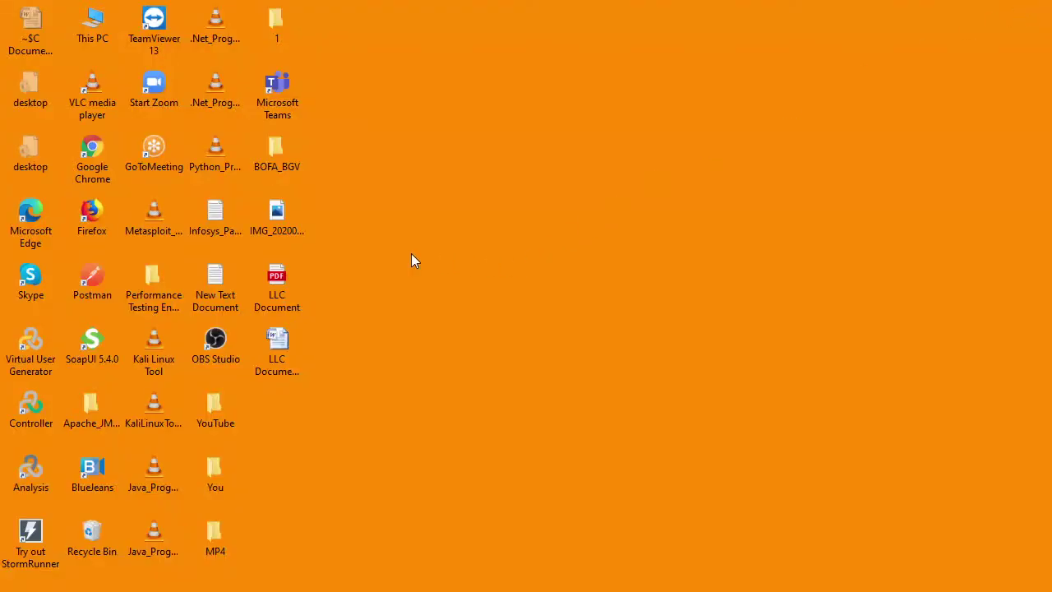
{"action": "double_click", "coordinate": [280, 212]}
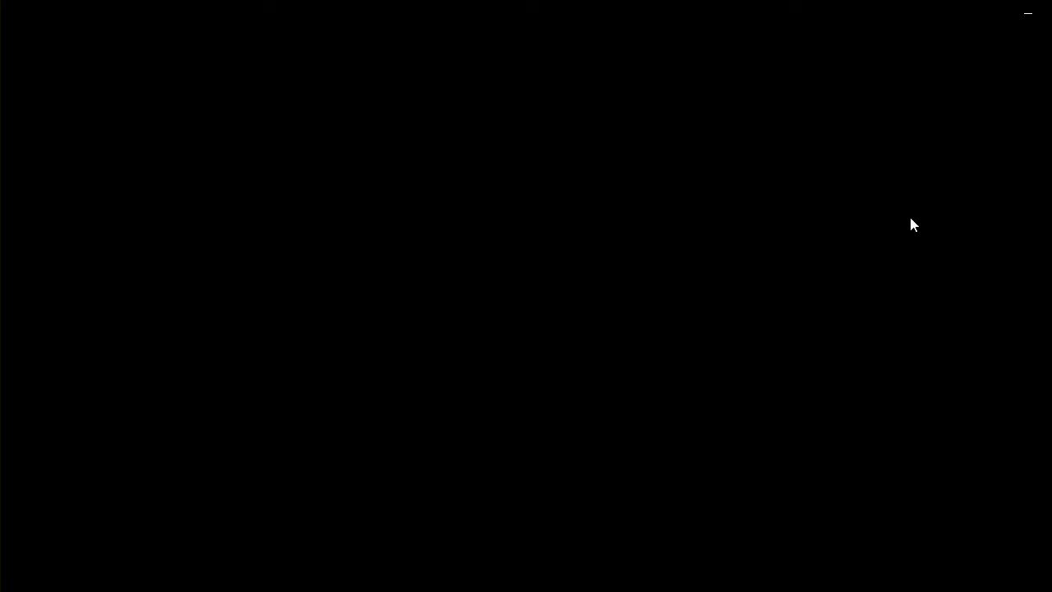
{"action": "mouse_move", "coordinate": [828, 588]}
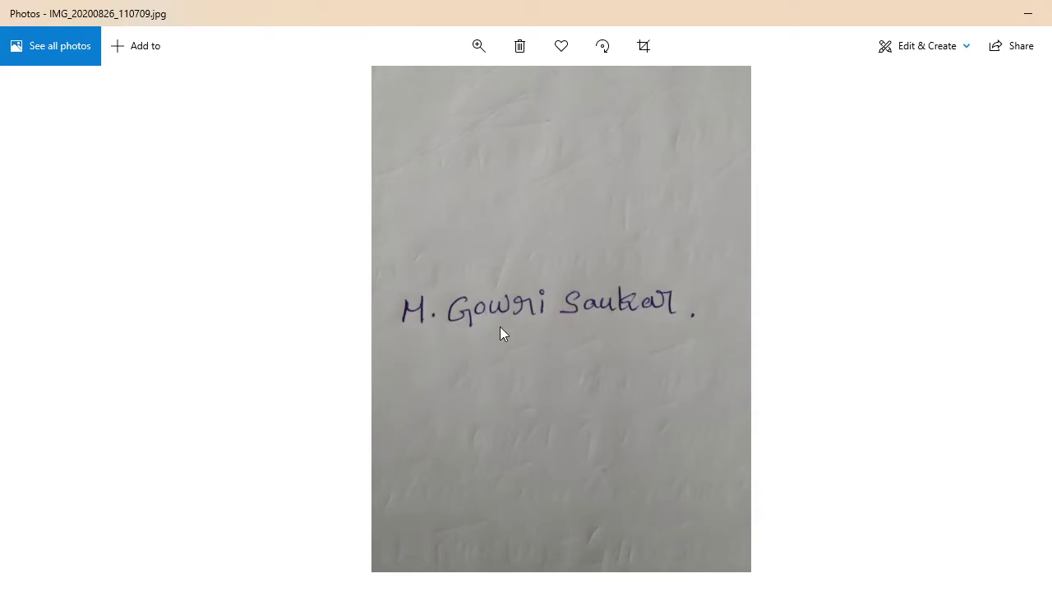
{"action": "key", "text": "alt+F4"}
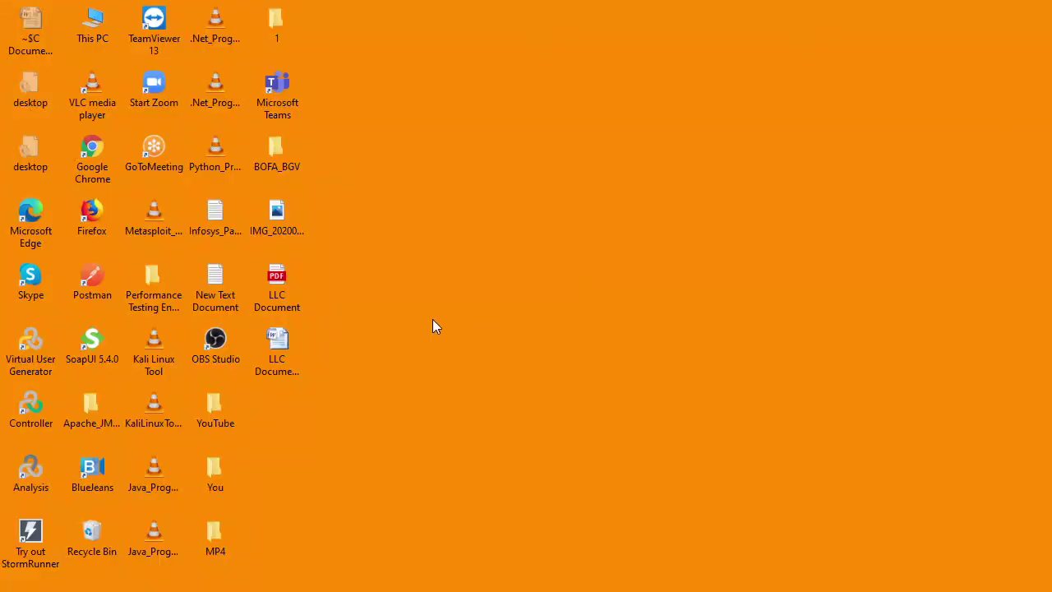
- Insert the Desktop picture IMG_20200826_110709 at the Signature: line of the LLC document
{"action": "left_click", "coordinate": [774, 539]}
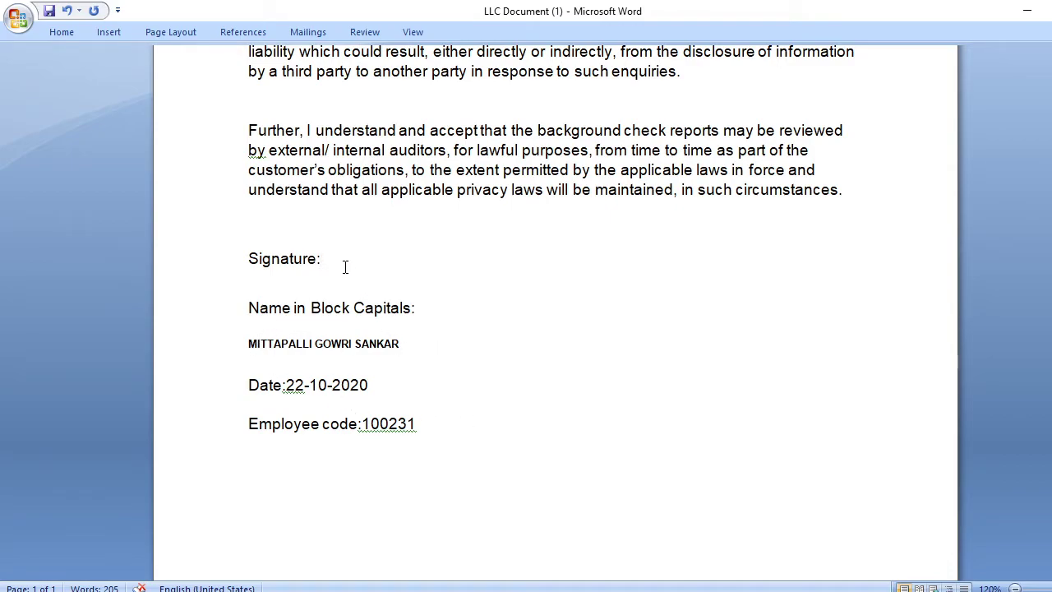
{"action": "left_click", "coordinate": [108, 33]}
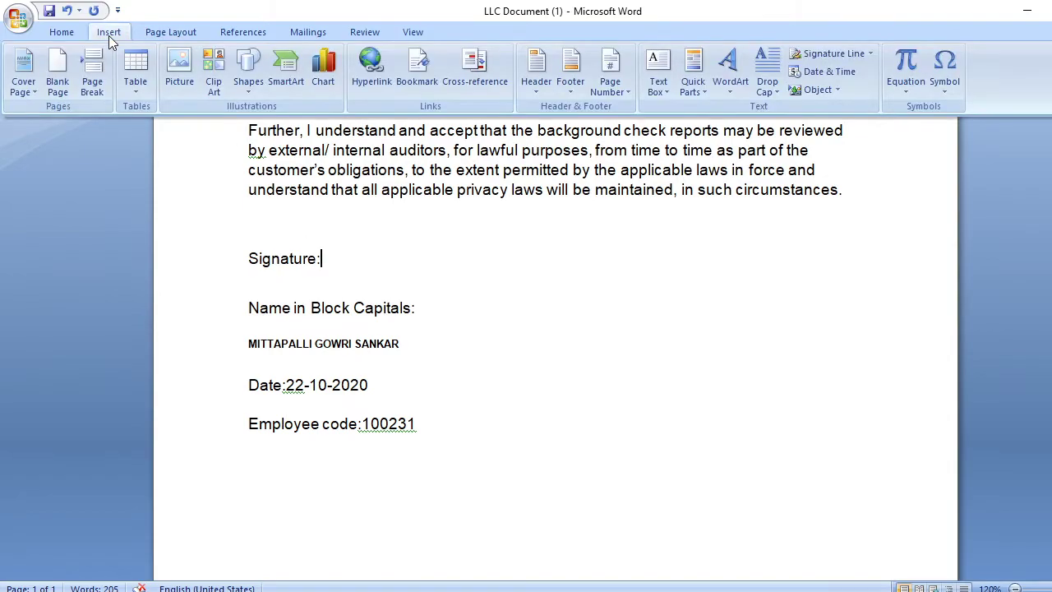
{"action": "left_click", "coordinate": [180, 82]}
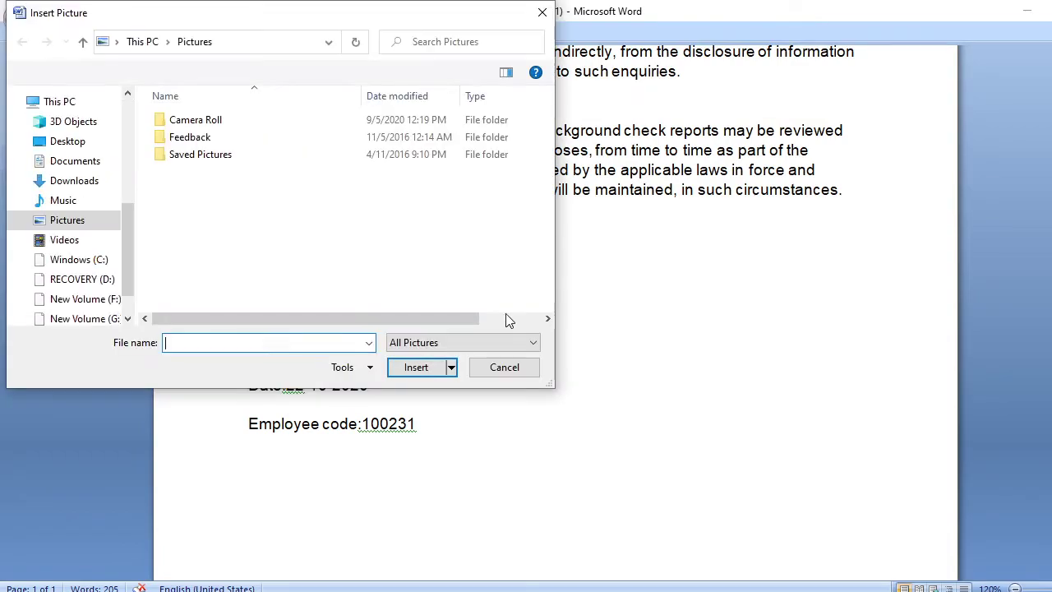
{"action": "scroll", "coordinate": [131, 261], "scroll_direction": "up", "scroll_amount": 5}
{"action": "left_click", "coordinate": [68, 129]}
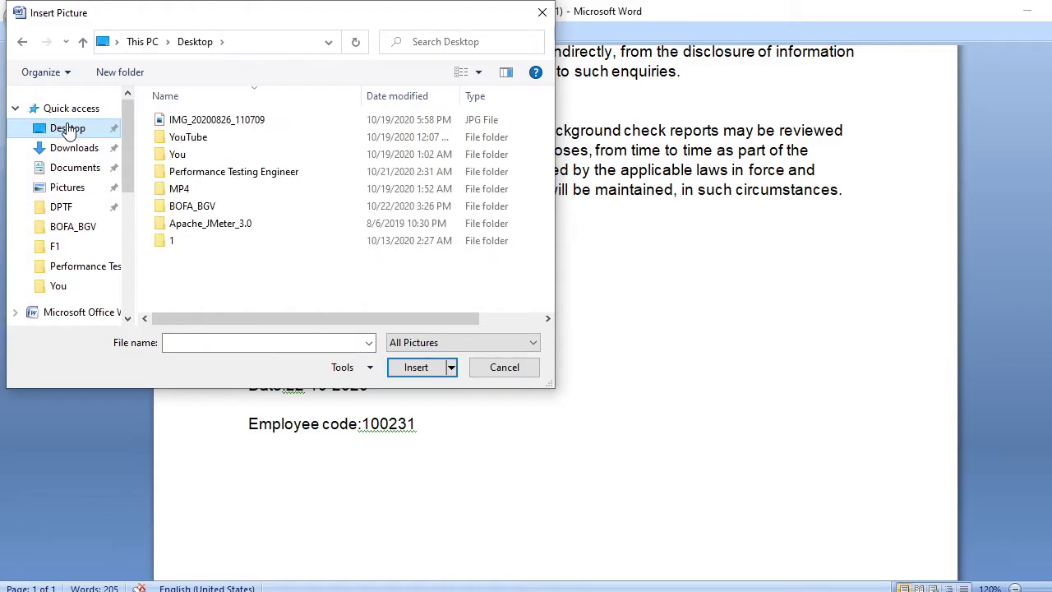
{"action": "left_click", "coordinate": [245, 123]}
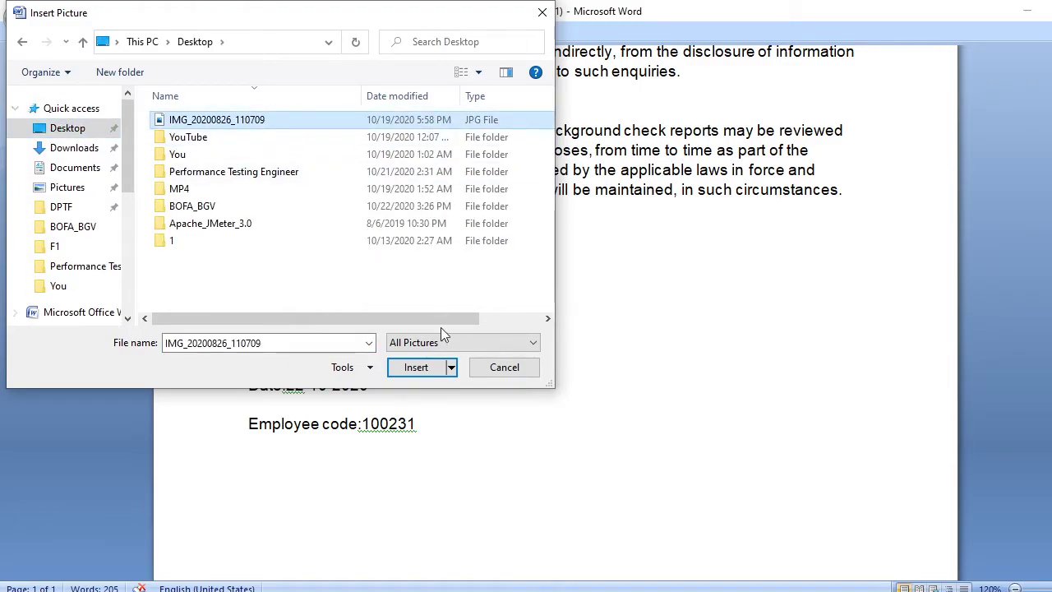
{"action": "left_click", "coordinate": [416, 367]}
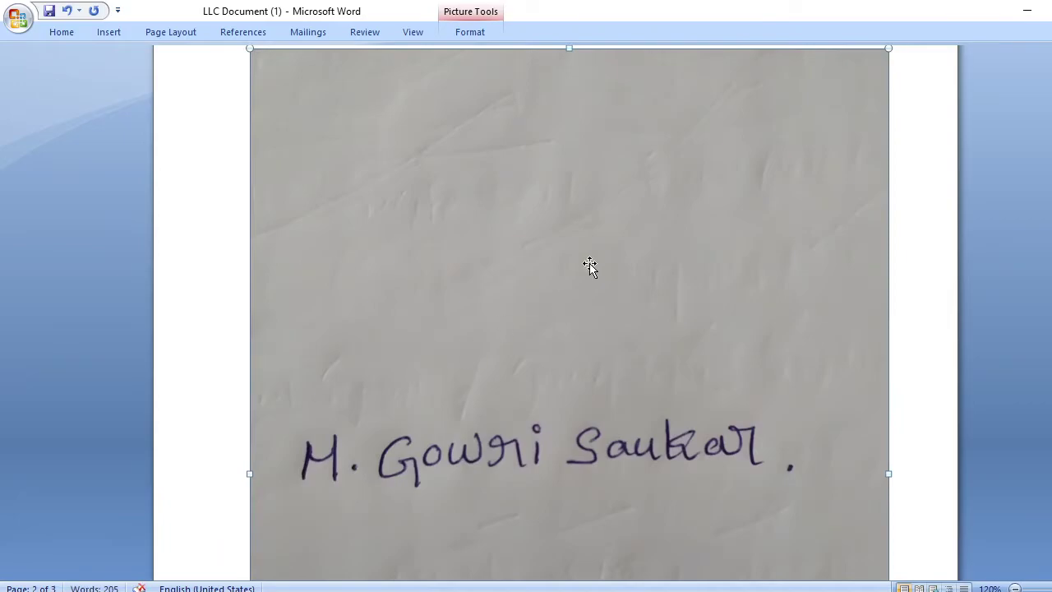
- Shorten the signature picture from its bottom and top edges so the letter spans two pages
{"action": "scroll", "coordinate": [592, 254], "scroll_direction": "up", "scroll_amount": 10}
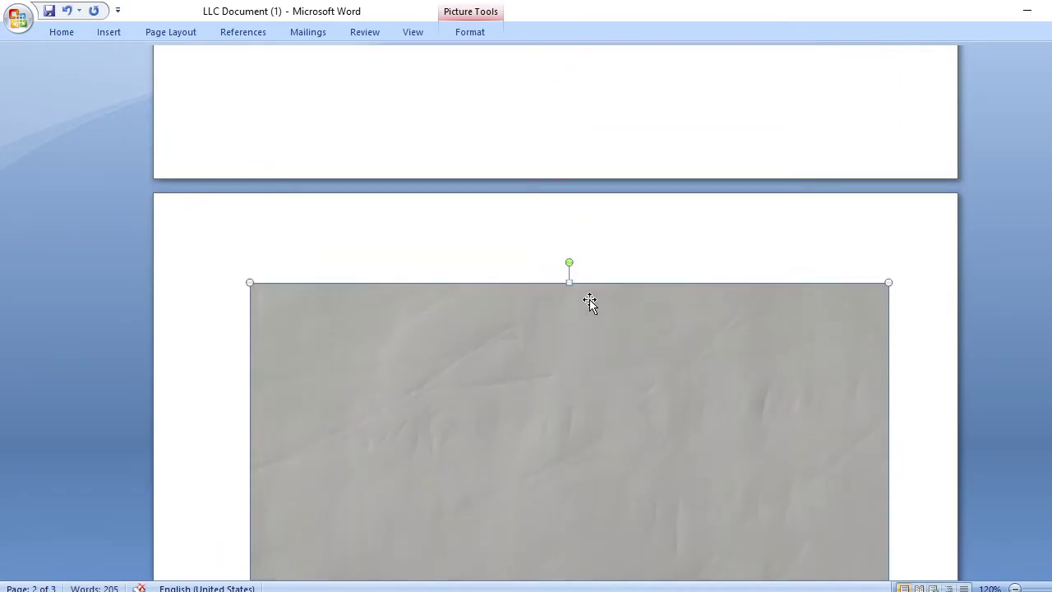
{"action": "scroll", "coordinate": [579, 315], "scroll_direction": "up", "scroll_amount": 1}
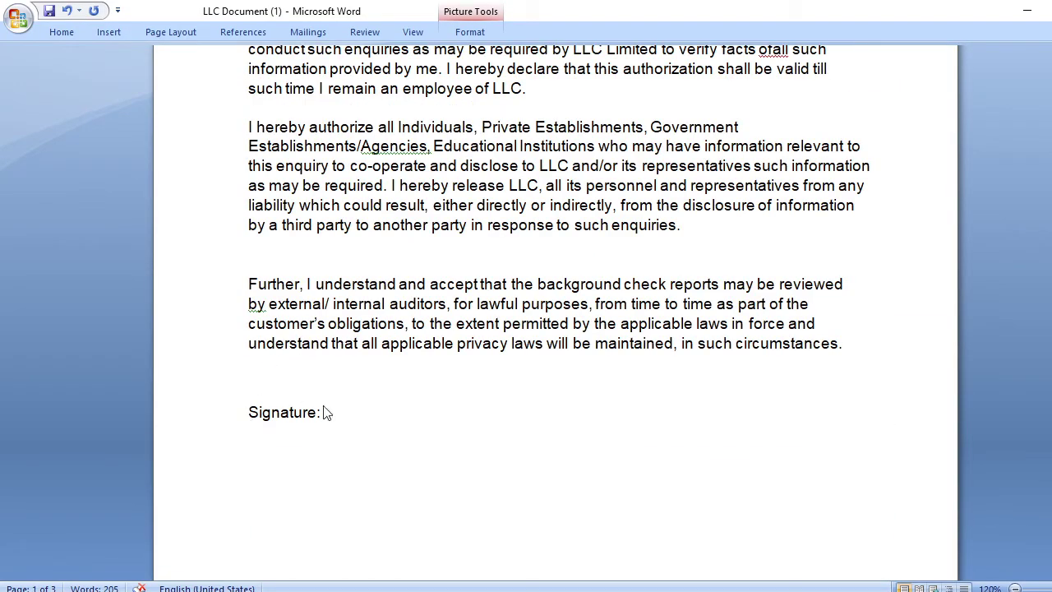
{"action": "scroll", "coordinate": [392, 379], "scroll_direction": "down", "scroll_amount": 4}
{"action": "scroll", "coordinate": [392, 379], "scroll_direction": "down", "scroll_amount": 15}
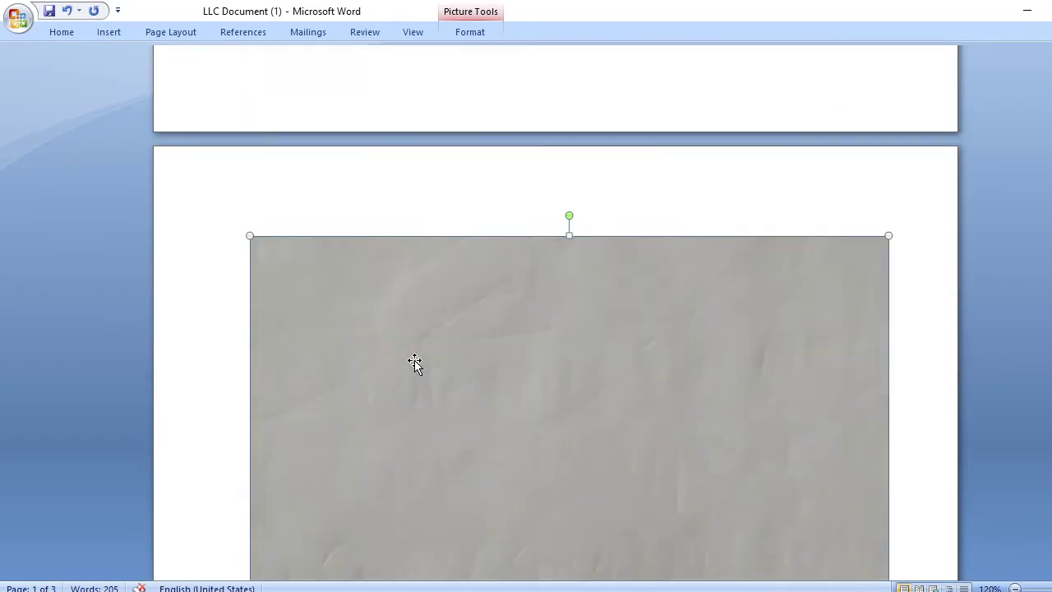
{"action": "scroll", "coordinate": [450, 314], "scroll_direction": "down", "scroll_amount": 10}
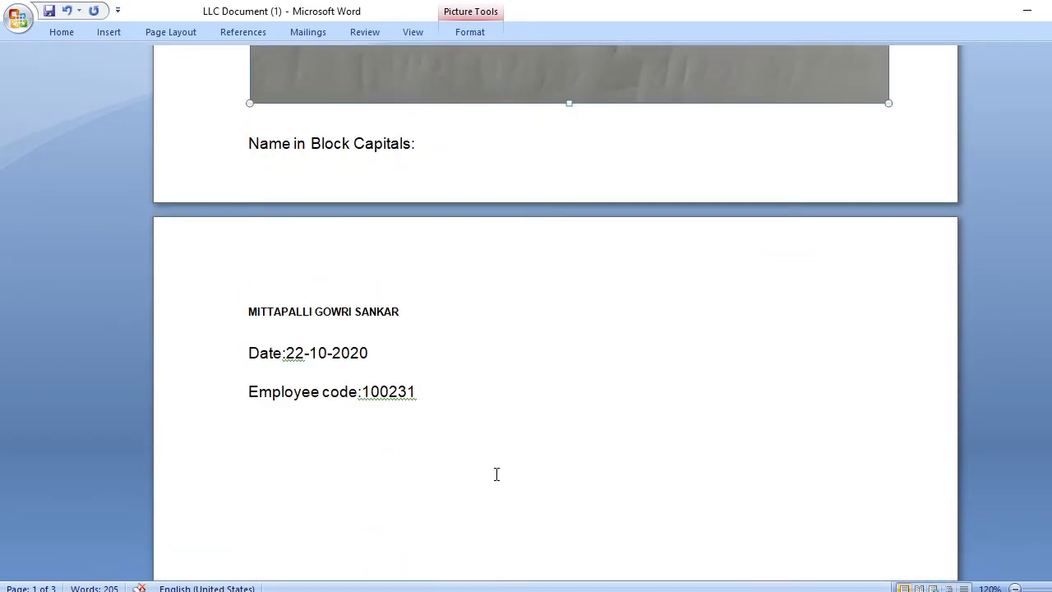
{"action": "scroll", "coordinate": [494, 472], "scroll_direction": "up", "scroll_amount": 8}
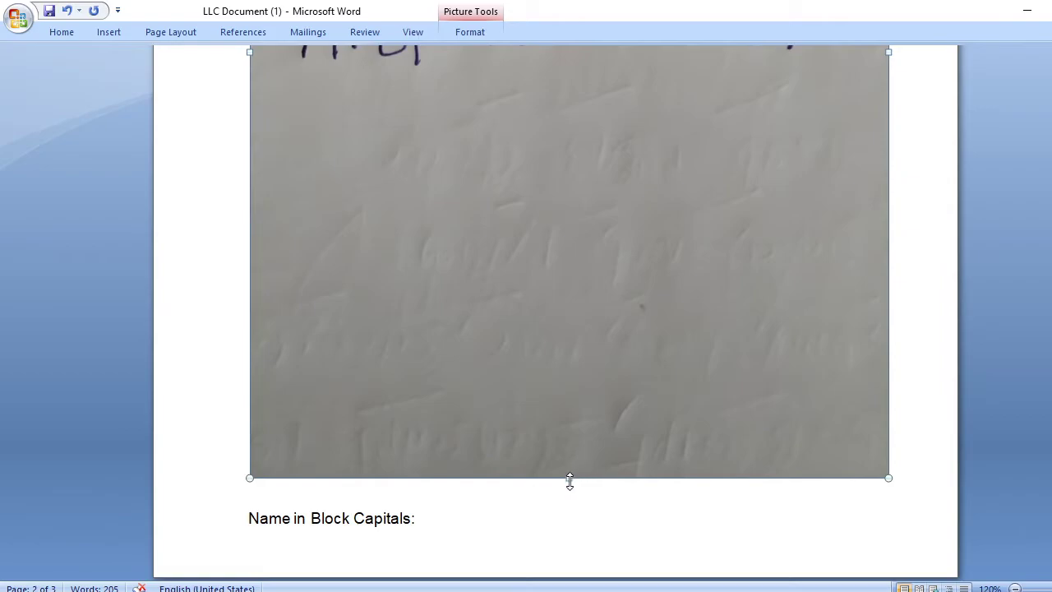
{"action": "mouse_move", "coordinate": [570, 481]}
{"action": "left_mouse_down"}
{"action": "mouse_move", "coordinate": [566, 209]}
{"action": "mouse_move", "coordinate": [586, 84]}
{"action": "left_mouse_up"}
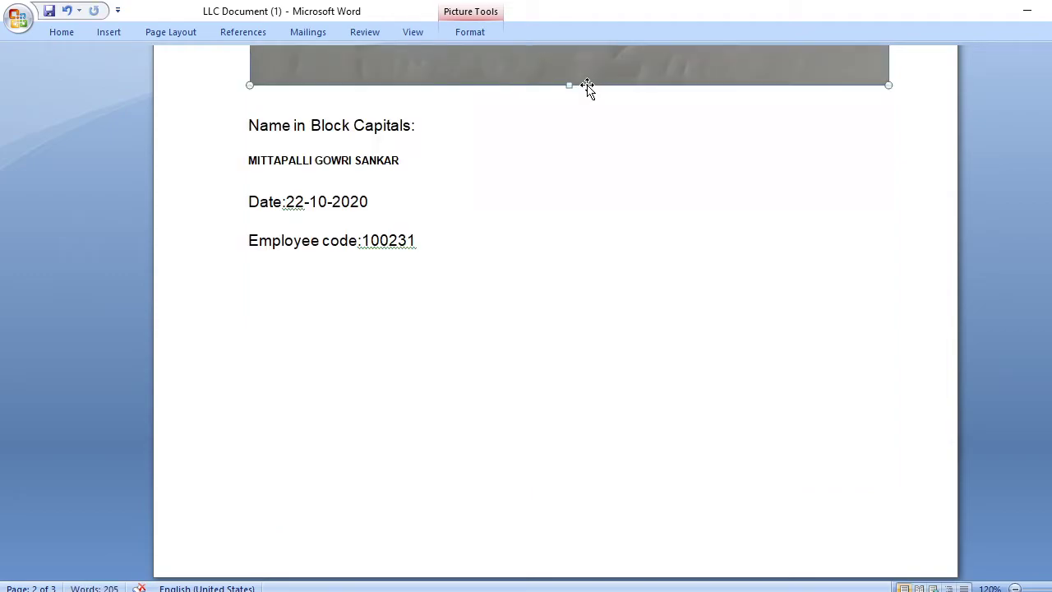
{"action": "scroll", "coordinate": [584, 371], "scroll_direction": "up", "scroll_amount": 6}
{"action": "scroll", "coordinate": [575, 404], "scroll_direction": "up", "scroll_amount": 3}
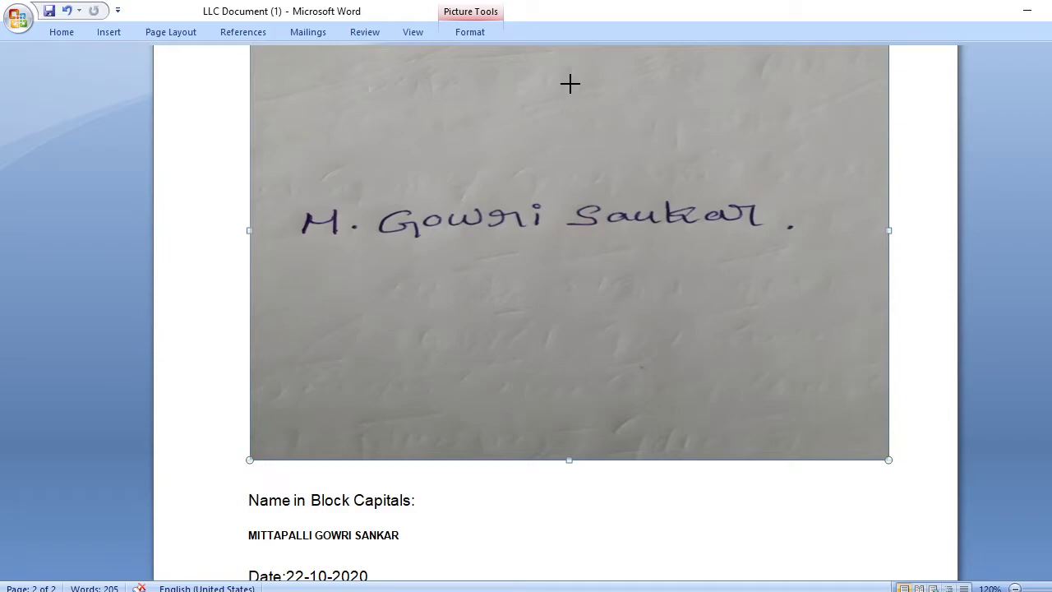
{"action": "left_click_drag", "start_coordinate": [570, 83], "coordinate": [571, 84]}
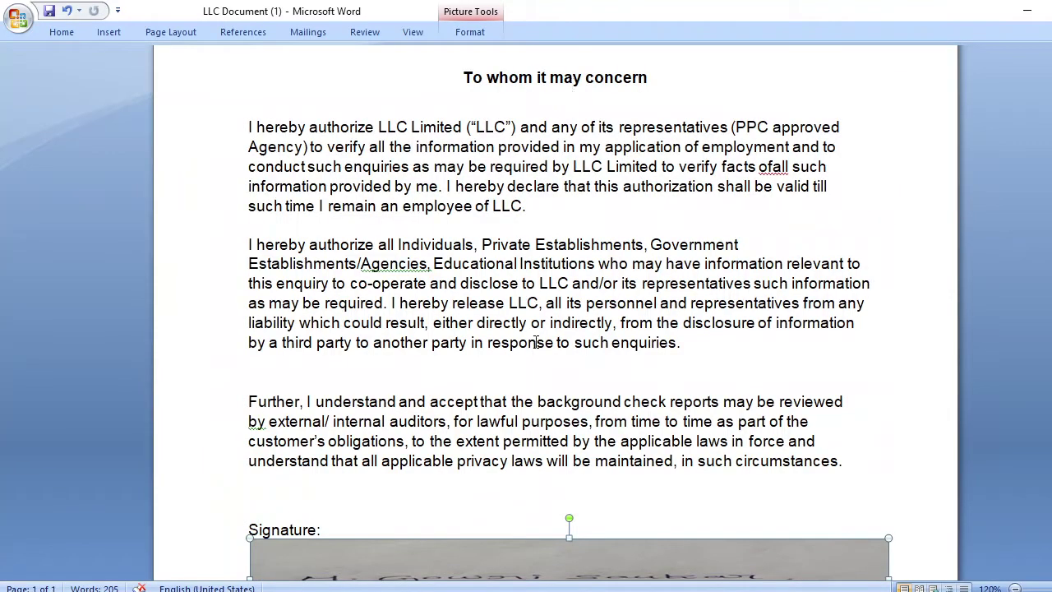
- Narrow the signature picture and move it beside the Signature: label
{"action": "scroll", "coordinate": [538, 333], "scroll_direction": "down", "scroll_amount": 3}
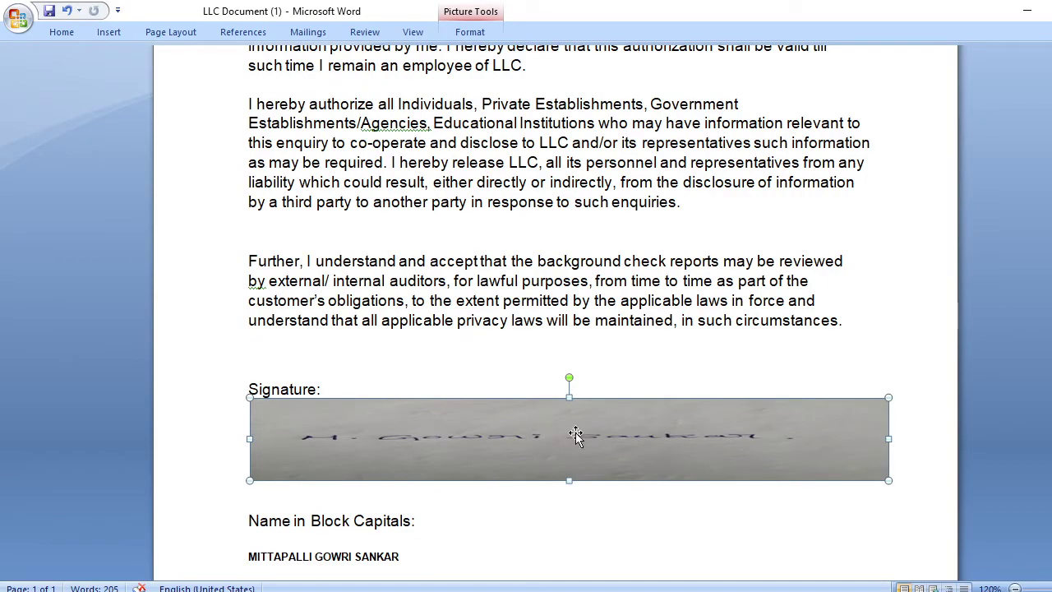
{"action": "left_click_drag", "start_coordinate": [888, 439], "coordinate": [652, 448]}
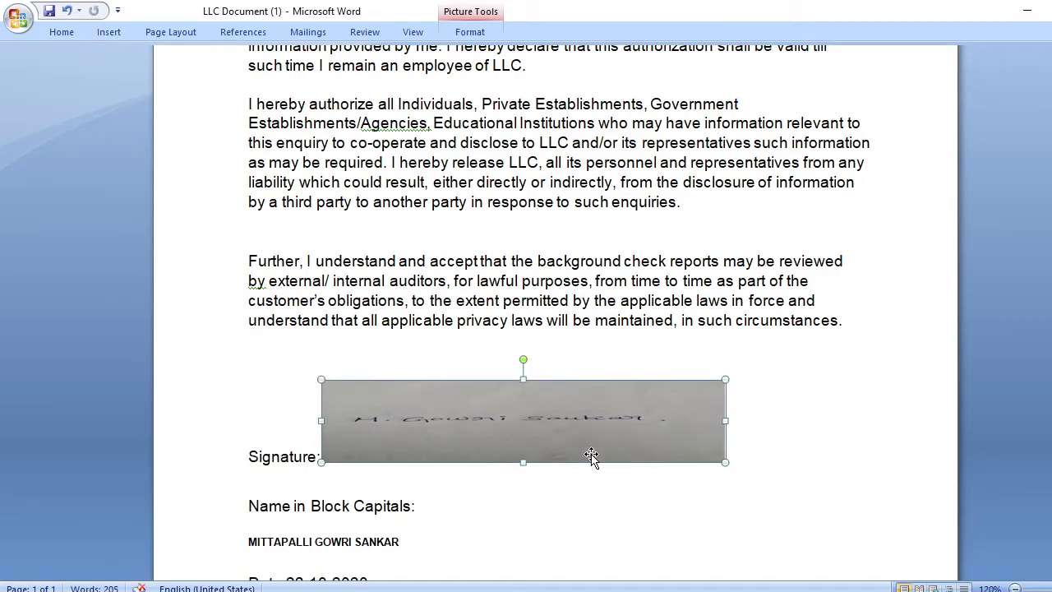
{"action": "left_click_drag", "start_coordinate": [499, 427], "coordinate": [515, 448]}
{"action": "left_click", "coordinate": [514, 435]}
{"action": "left_click_drag", "start_coordinate": [524, 463], "coordinate": [528, 488]}
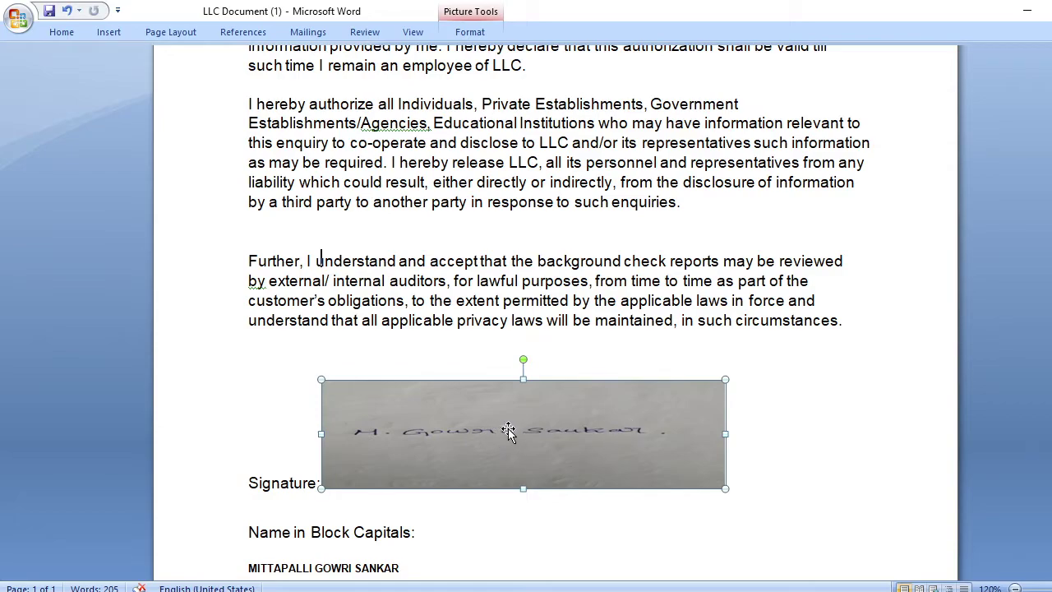
- Keep narrowing and shortening the signature picture into a small strip beside Signature:
{"action": "left_click_drag", "start_coordinate": [692, 432], "coordinate": [675, 432]}
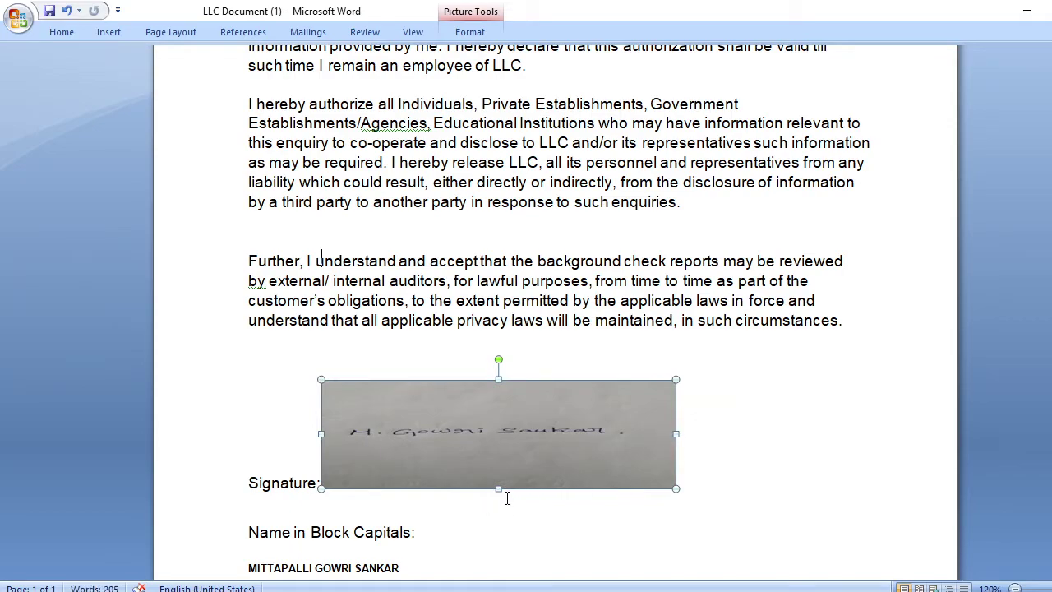
{"action": "left_click_drag", "start_coordinate": [498, 491], "coordinate": [500, 460]}
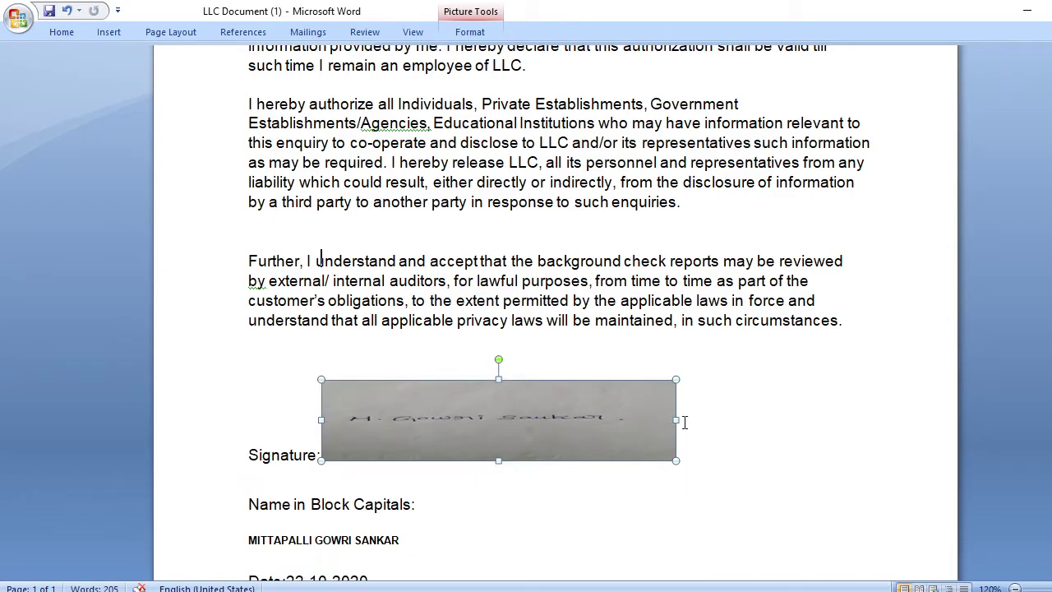
{"action": "left_click_drag", "start_coordinate": [658, 415], "coordinate": [622, 416]}
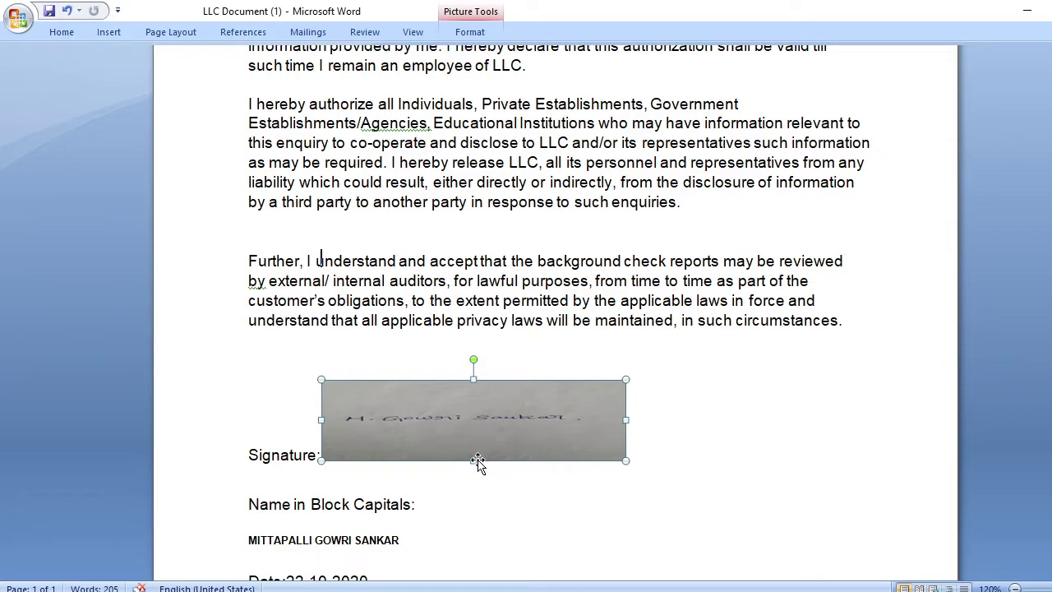
{"action": "mouse_move", "coordinate": [629, 419]}
{"action": "left_mouse_down"}
{"action": "mouse_move", "coordinate": [554, 418]}
{"action": "mouse_move", "coordinate": [593, 419]}
{"action": "left_mouse_up"}
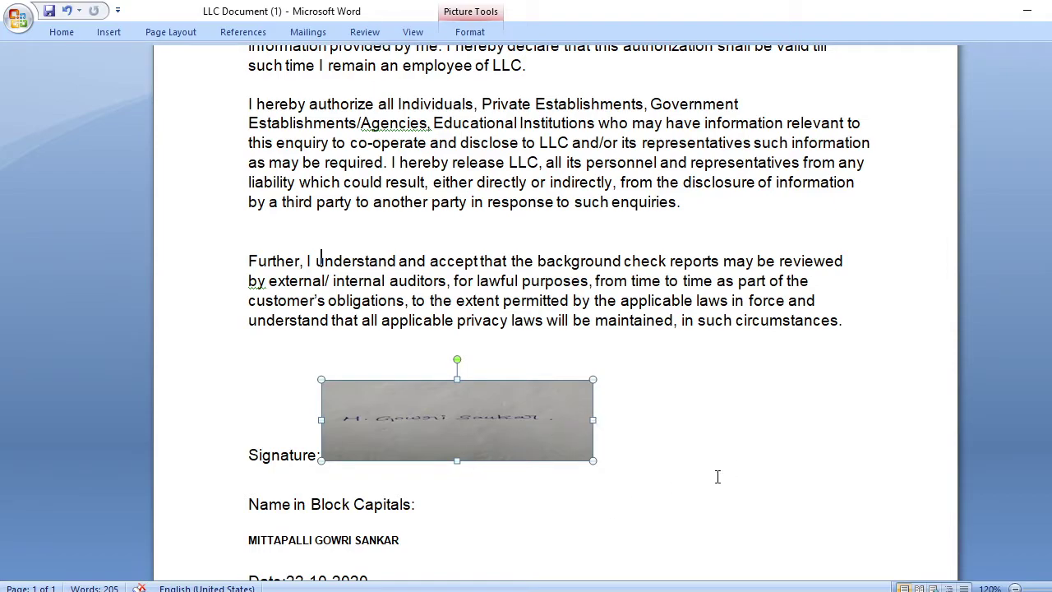
{"action": "left_click_drag", "start_coordinate": [457, 461], "coordinate": [457, 477]}
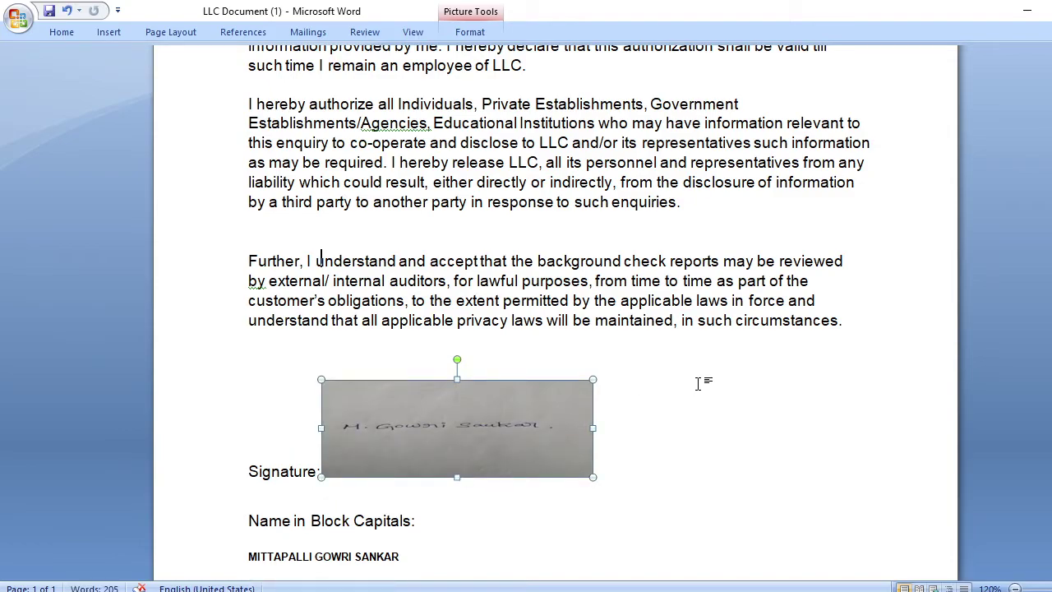
{"action": "left_click_drag", "start_coordinate": [593, 428], "coordinate": [547, 425]}
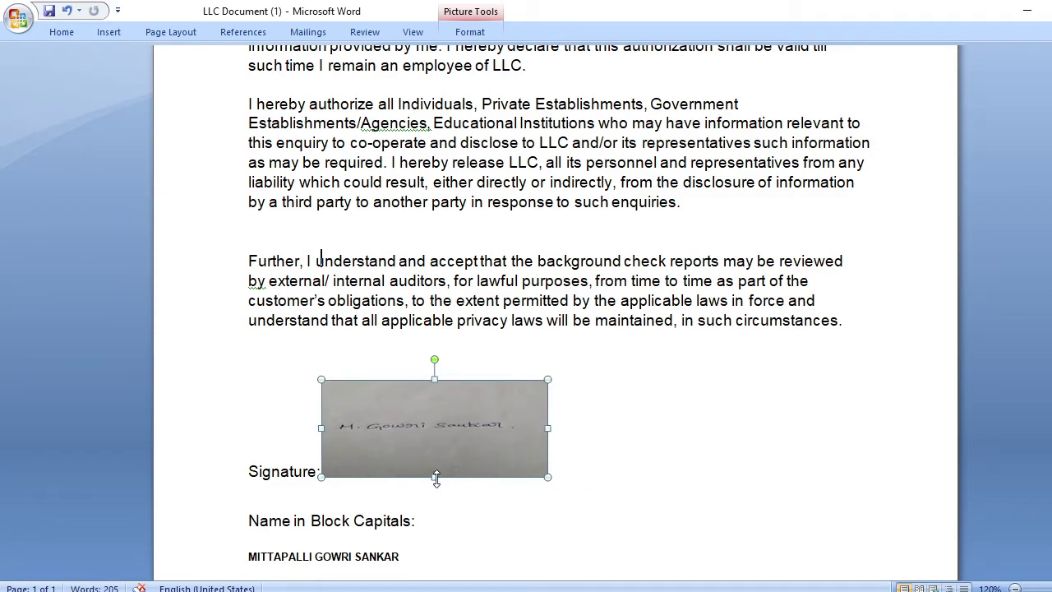
{"action": "left_click_drag", "start_coordinate": [434, 469], "coordinate": [434, 443]}
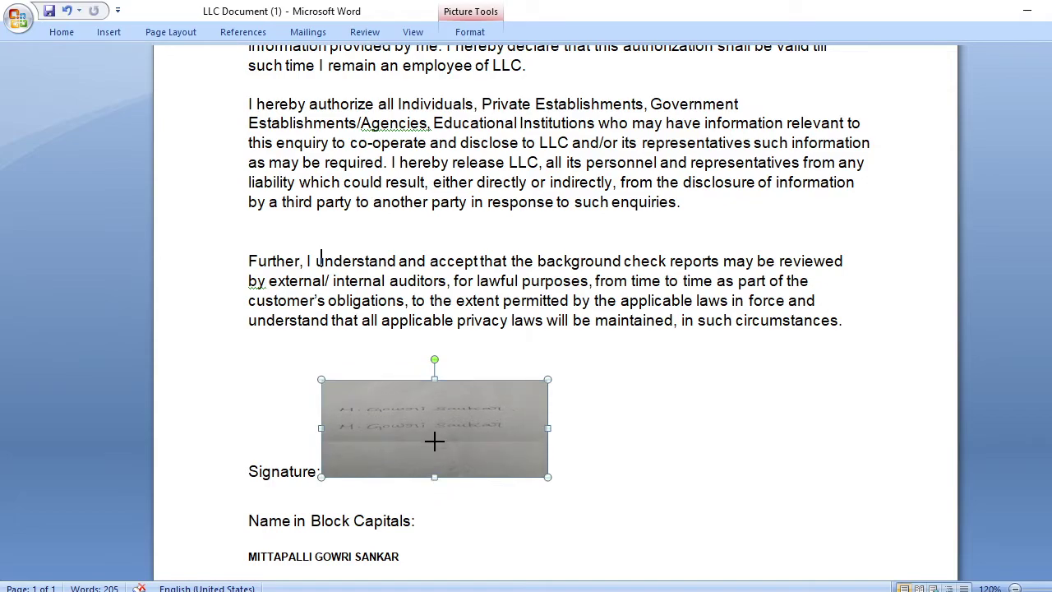
{"action": "left_click_drag", "start_coordinate": [434, 442], "coordinate": [434, 441]}
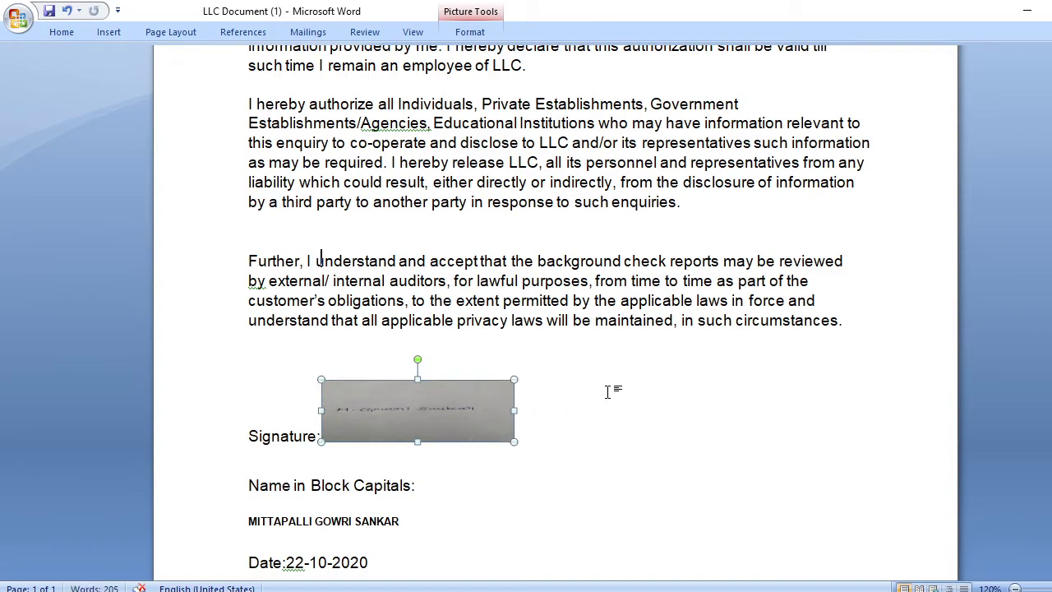
{"action": "left_click_drag", "start_coordinate": [417, 444], "coordinate": [418, 447]}
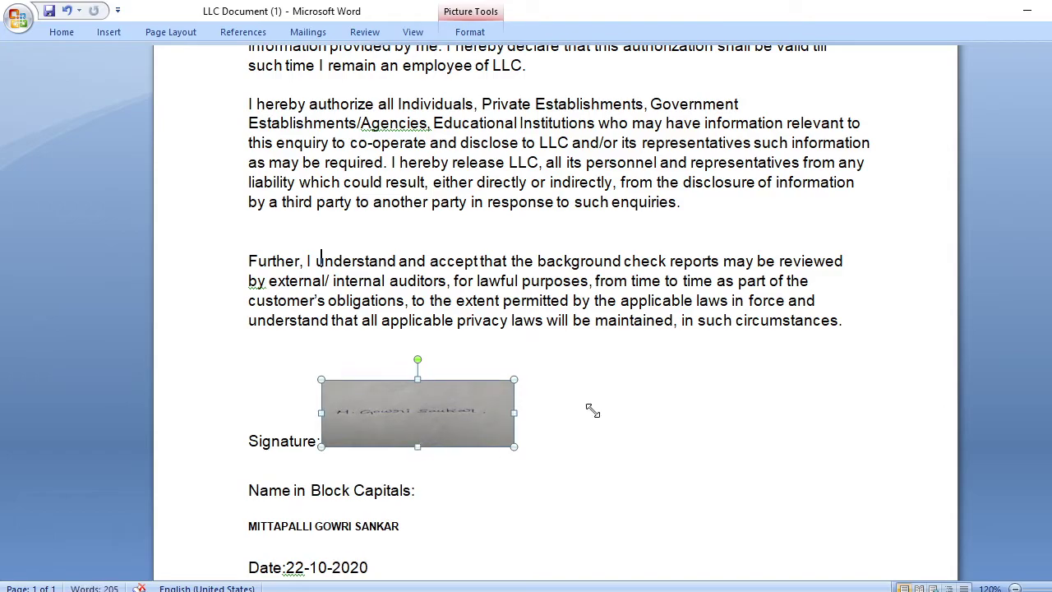
- Remove the signature image, paste it back after Signature:, and place it below the label
{"action": "left_click", "coordinate": [488, 467]}
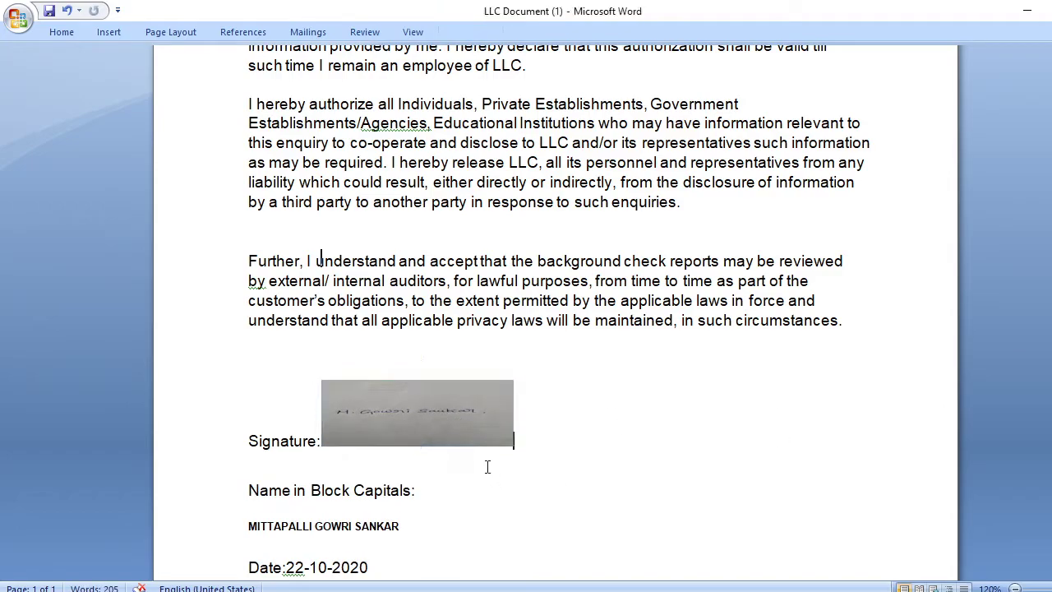
{"action": "left_click", "coordinate": [432, 420]}
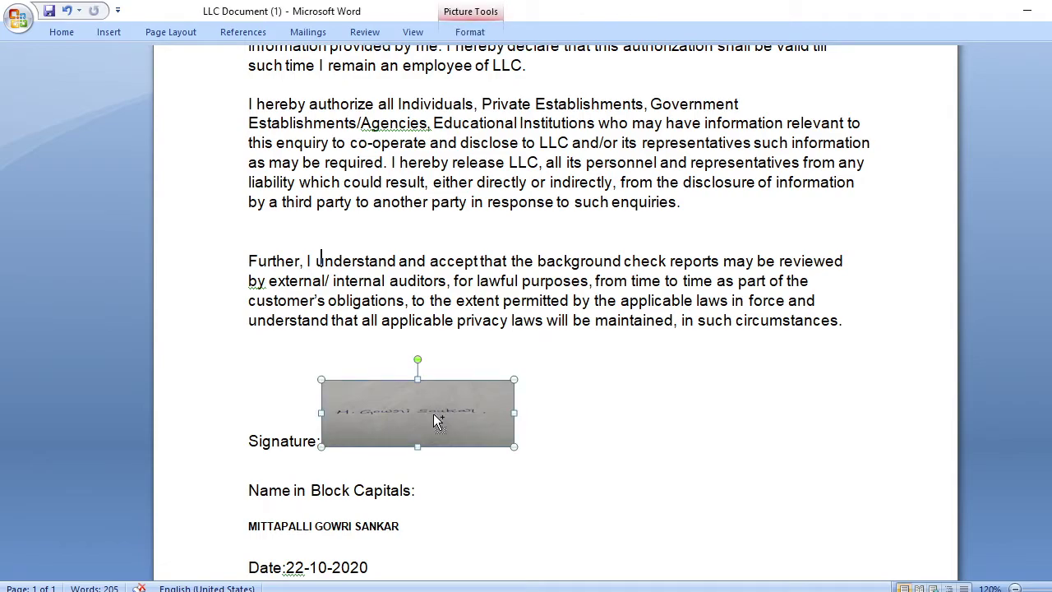
{"action": "double_click", "coordinate": [434, 414]}
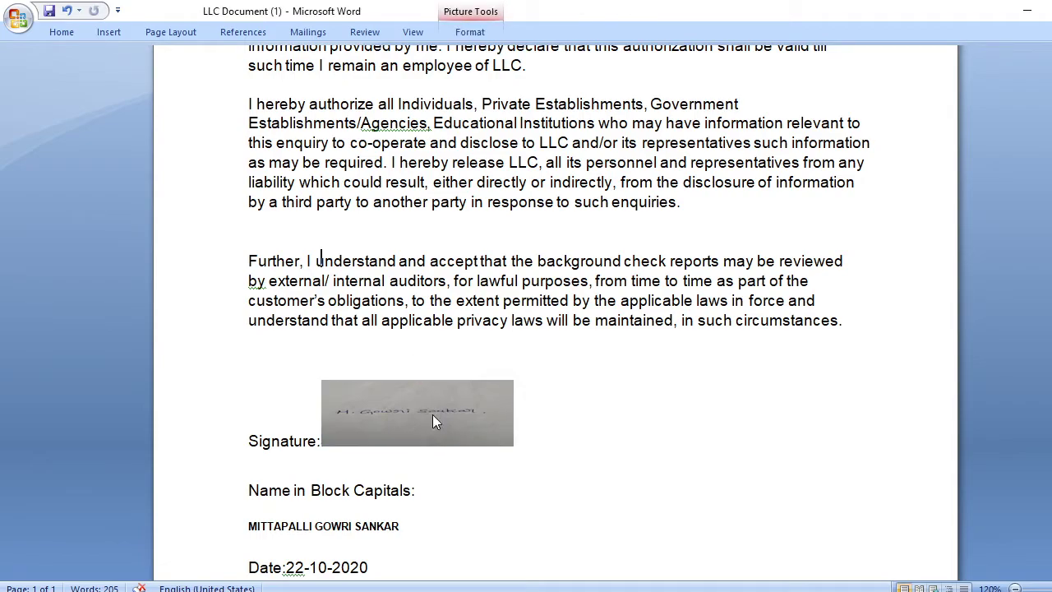
{"action": "key", "text": "Delete"}
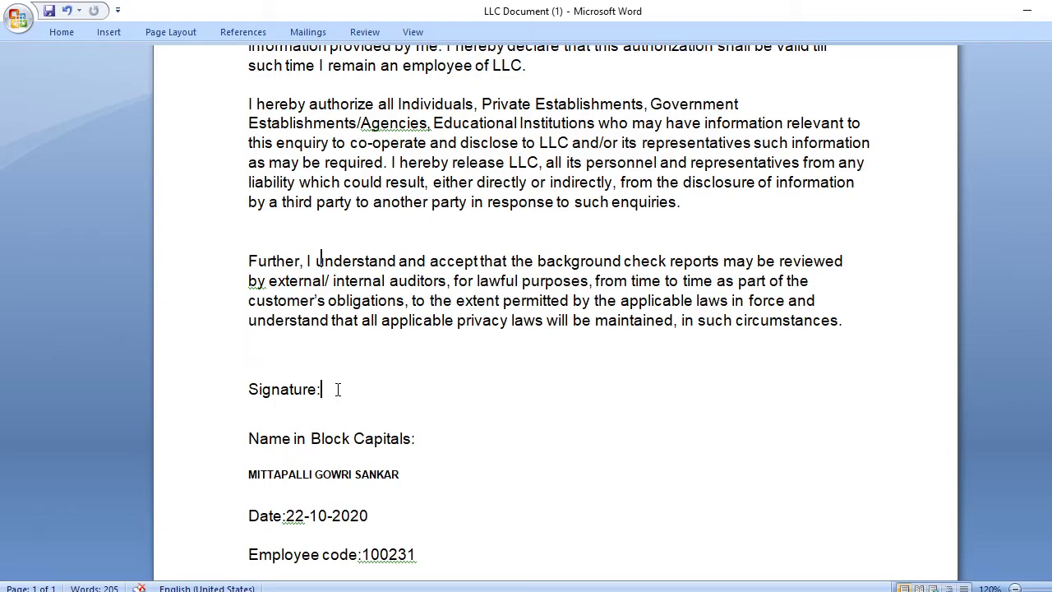
{"action": "key", "text": "ctrl+v"}
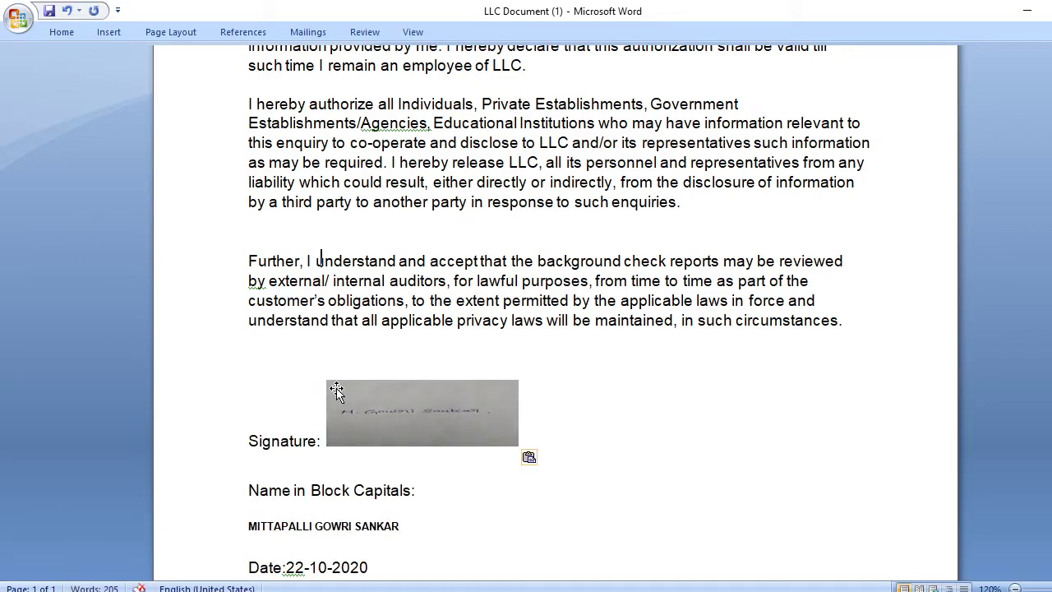
{"action": "mouse_move", "coordinate": [401, 434]}
{"action": "left_mouse_down"}
{"action": "mouse_move", "coordinate": [400, 446]}
{"action": "mouse_move", "coordinate": [419, 441]}
{"action": "mouse_move", "coordinate": [421, 457]}
{"action": "mouse_move", "coordinate": [416, 446]}
{"action": "left_mouse_up"}
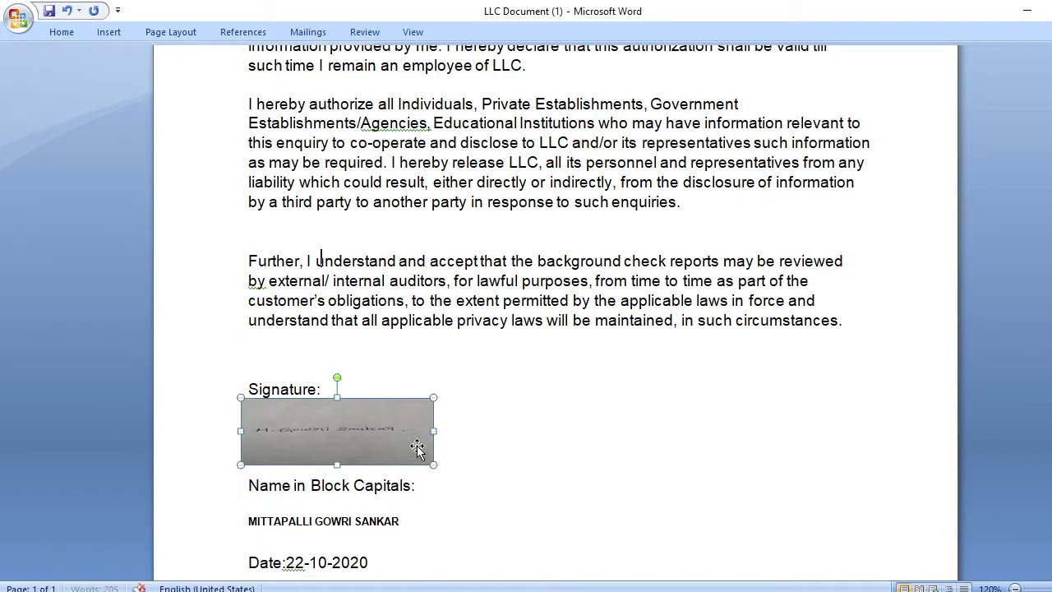
- Check the letter layout around the signature and save the LLC document
{"action": "left_click", "coordinate": [731, 413]}
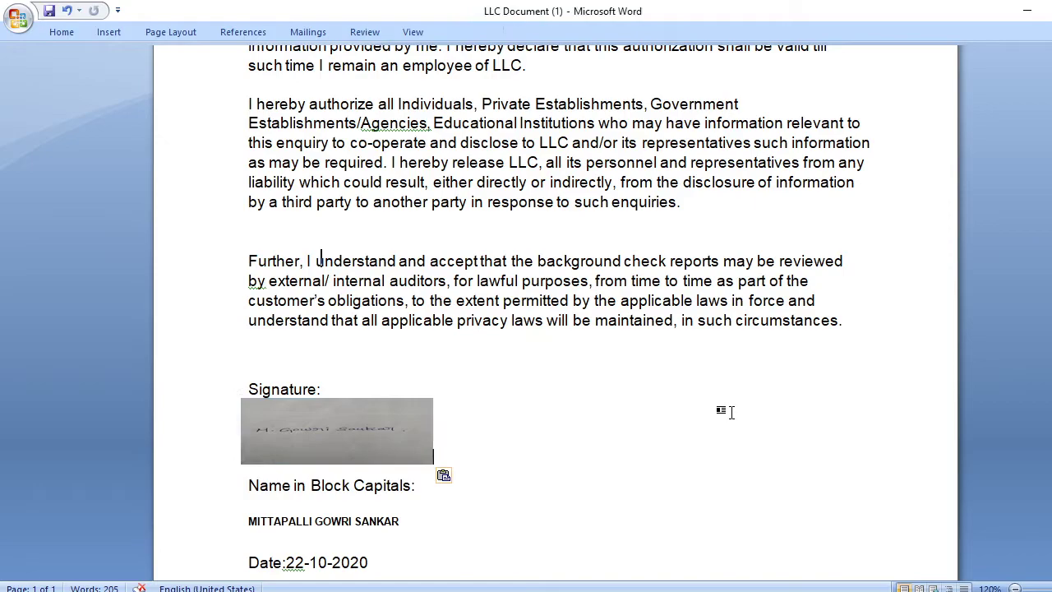
{"action": "left_click", "coordinate": [466, 356]}
{"action": "scroll", "coordinate": [665, 395], "scroll_direction": "down", "scroll_amount": 3}
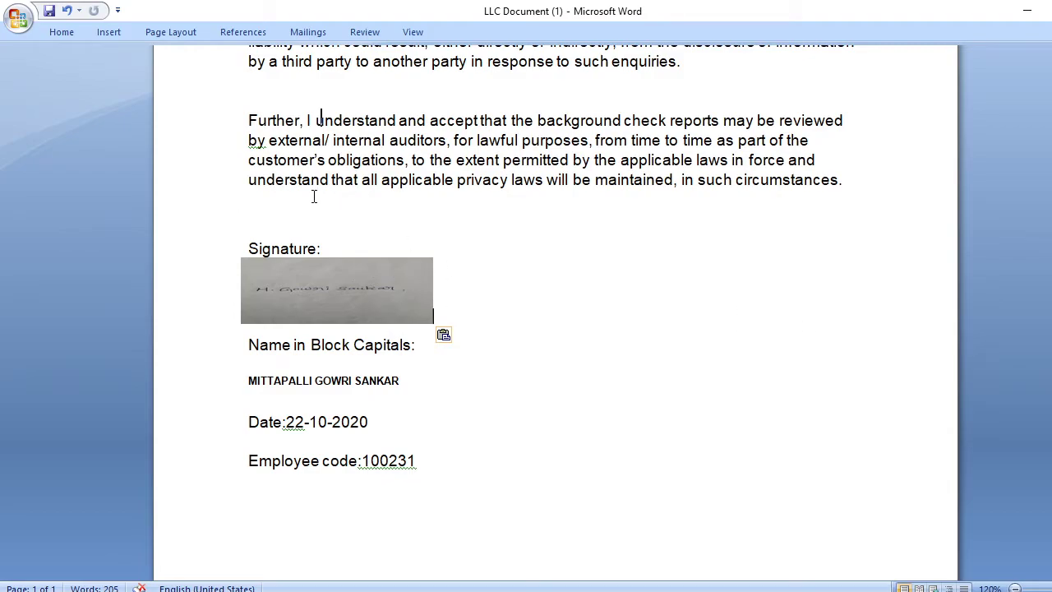
{"action": "left_click", "coordinate": [217, 158]}
{"action": "left_click", "coordinate": [866, 148]}
{"action": "left_click", "coordinate": [49, 11]}
- Quit Word keeping the clipboard contents, then reopen LLC Document (1) to check the signature
{"action": "key", "text": "alt+F4"}
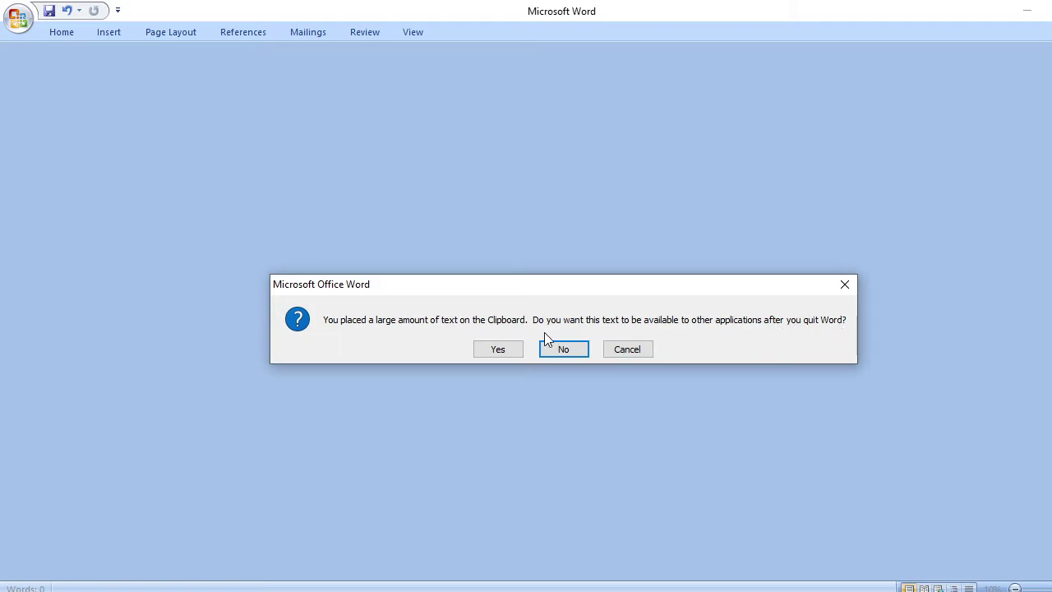
{"action": "left_click", "coordinate": [498, 350]}
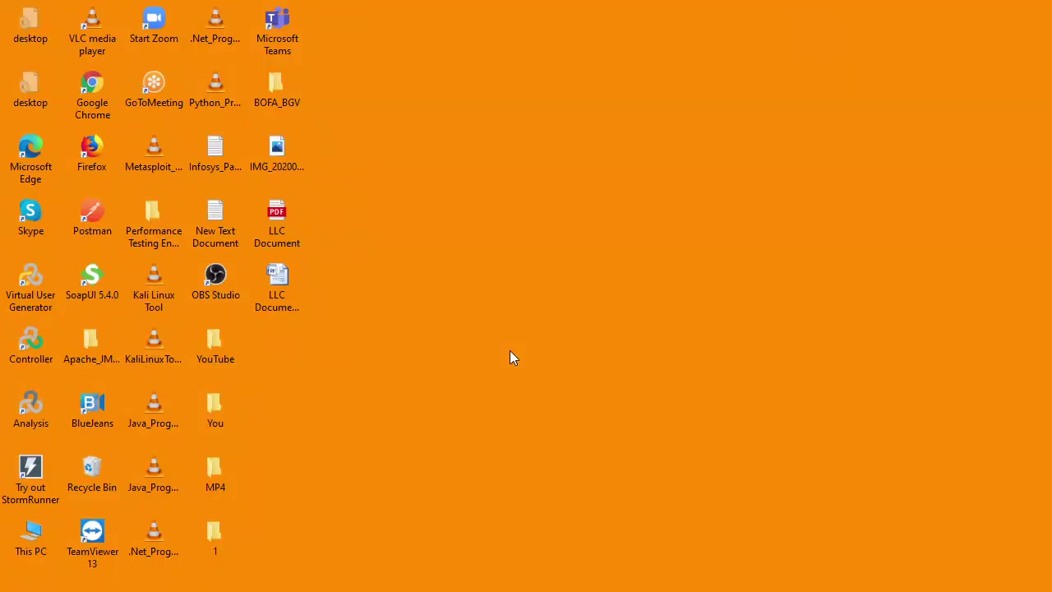
{"action": "double_click", "coordinate": [281, 288]}
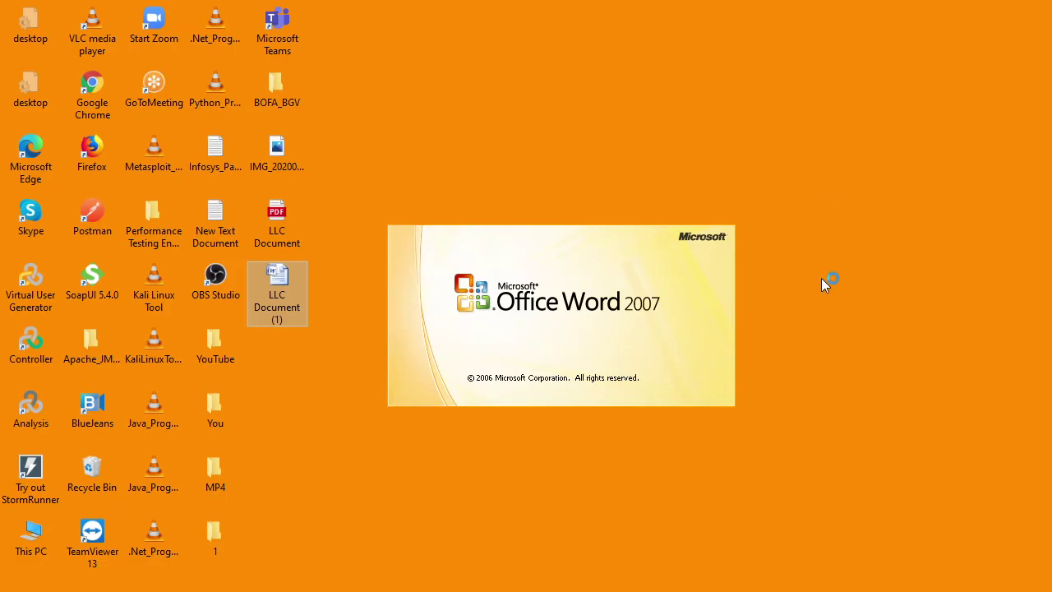
{"action": "scroll", "coordinate": [824, 278], "scroll_direction": "down", "scroll_amount": 10}
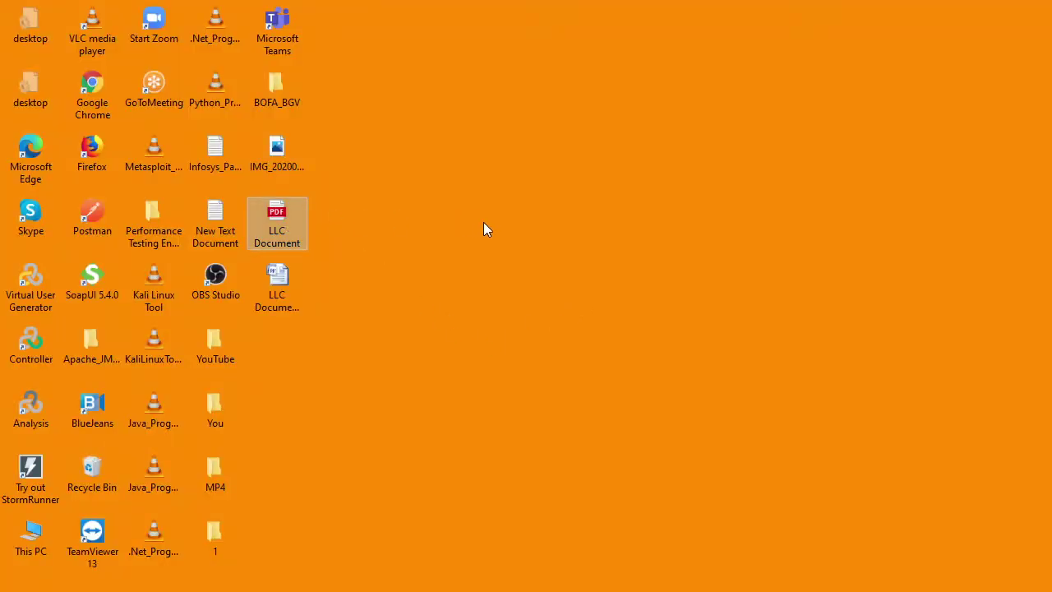
- Permanently delete the old LLC Document PDF, rename the photo 'Signature', and move it into BOFA_BGV
{"action": "key", "text": "shift+Delete"}
{"action": "key", "text": "Return"}
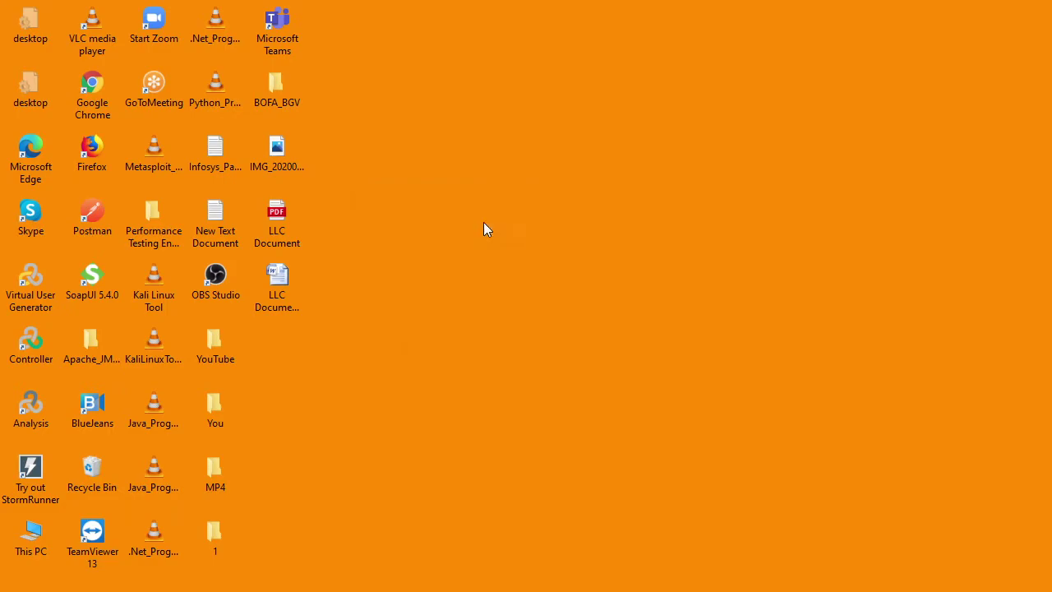
{"action": "left_click", "coordinate": [284, 156]}
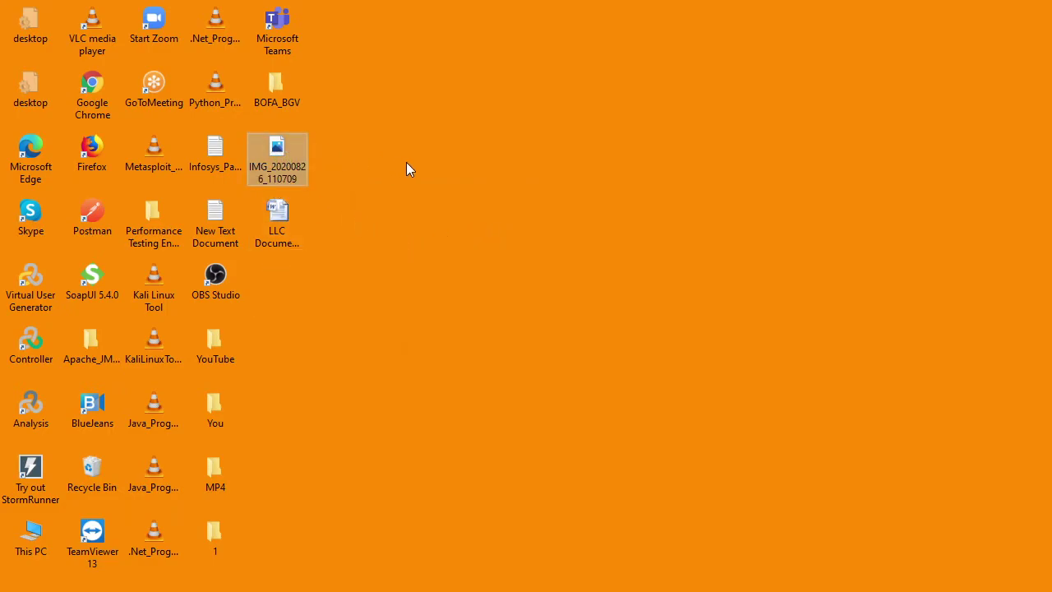
{"action": "key", "text": "F2"}
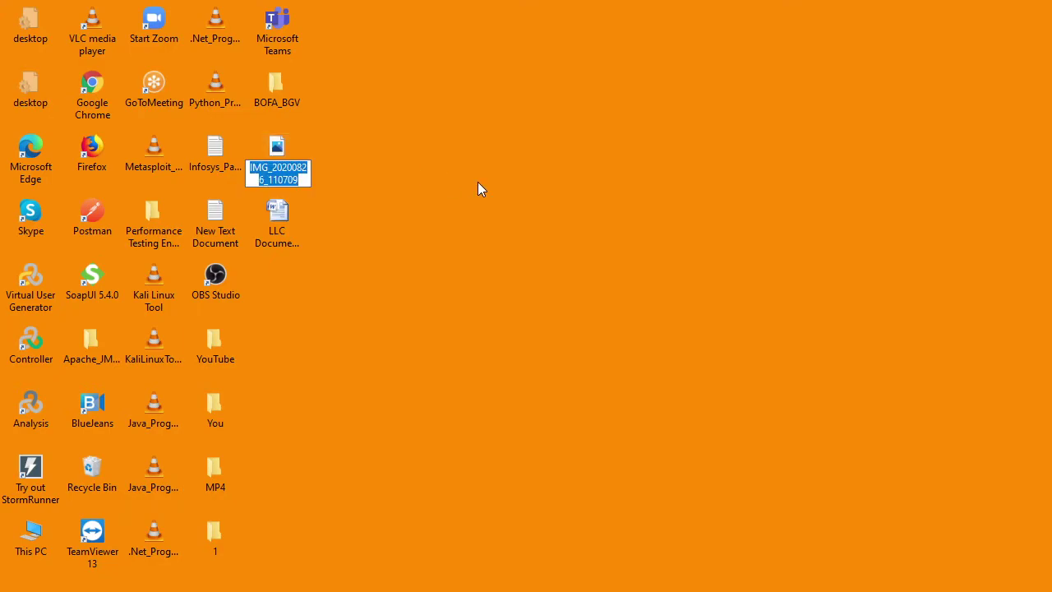
{"action": "key", "text": "Escape"}
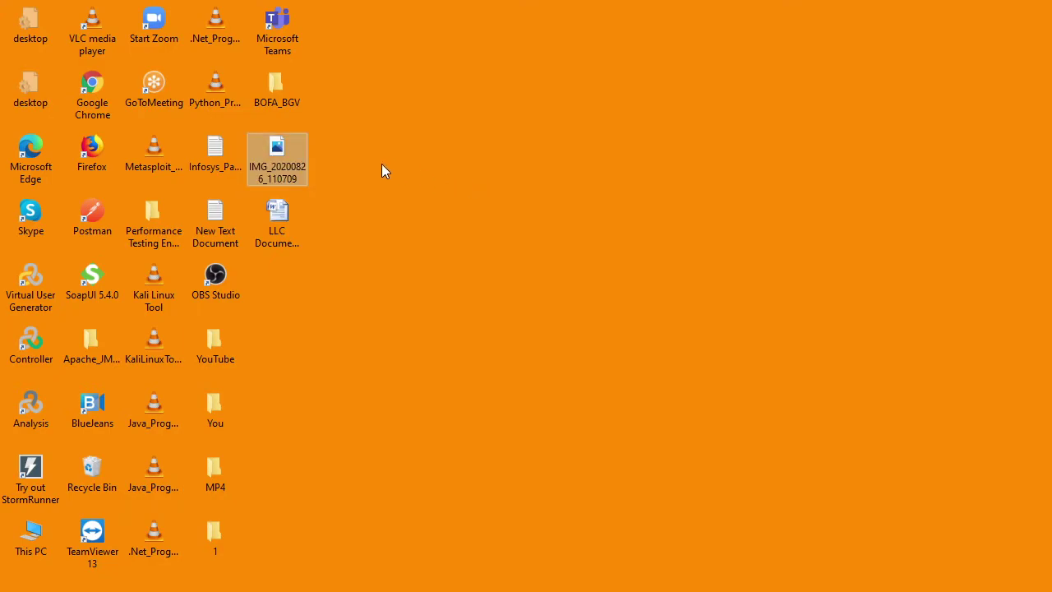
{"action": "key", "text": "F2"}
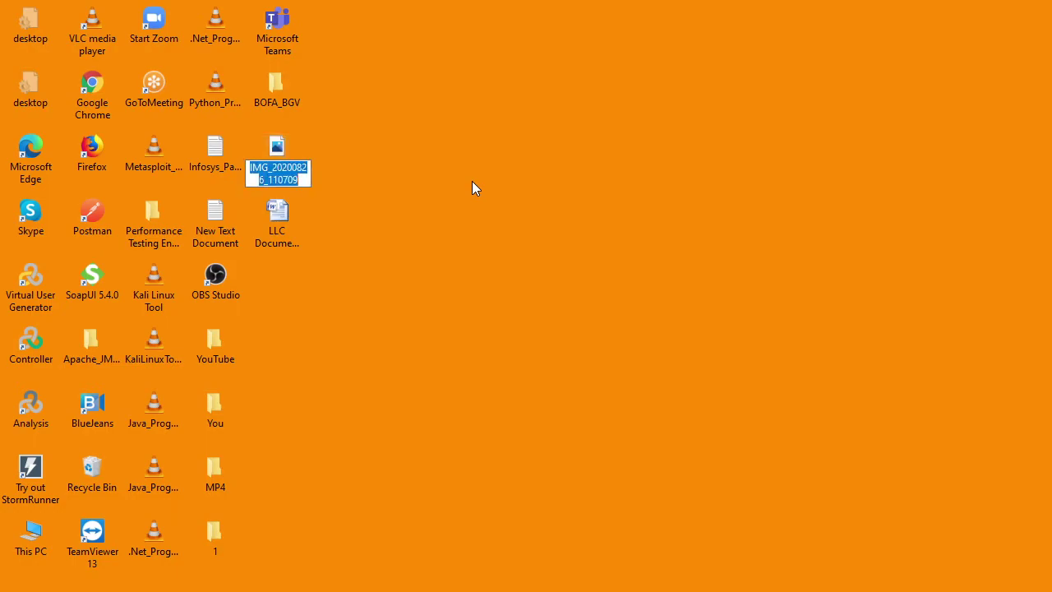
{"action": "key", "text": "BackSpace"}
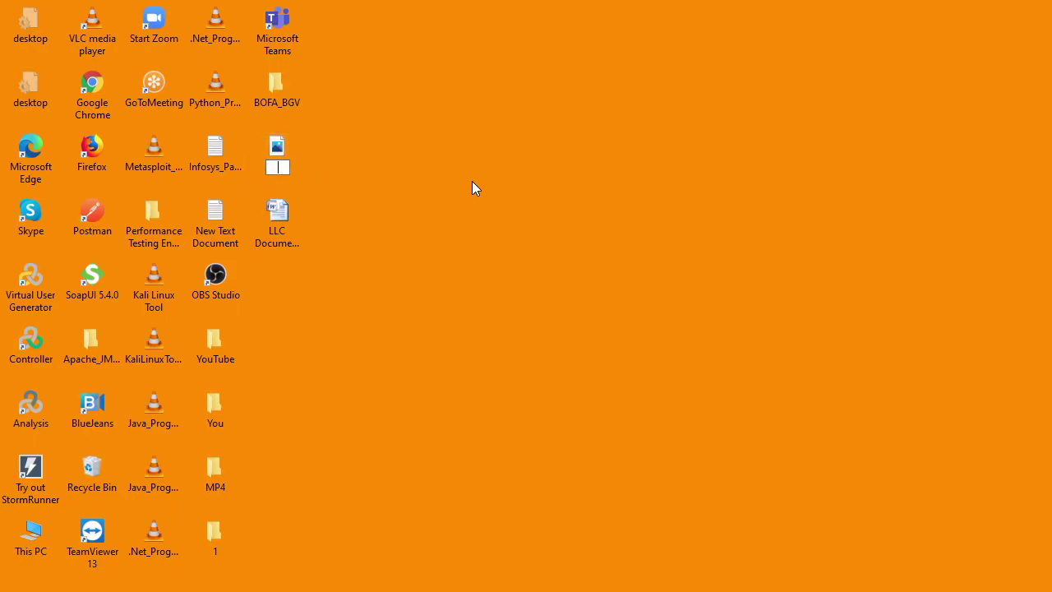
{"action": "type", "text": "Signature"}
{"action": "key", "text": "Return"}
{"action": "left_click_drag", "start_coordinate": [278, 154], "coordinate": [281, 93]}
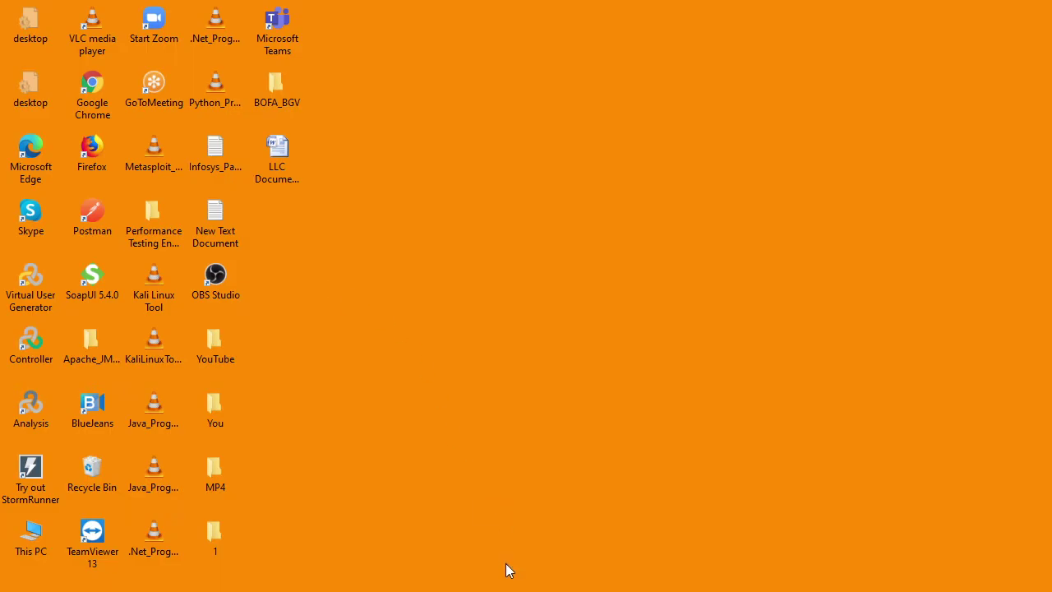
- Bring Chrome back and return to the Google search results
{"action": "mouse_move", "coordinate": [531, 582]}
{"action": "left_click", "coordinate": [535, 564]}
{"action": "mouse_move", "coordinate": [422, 118]}
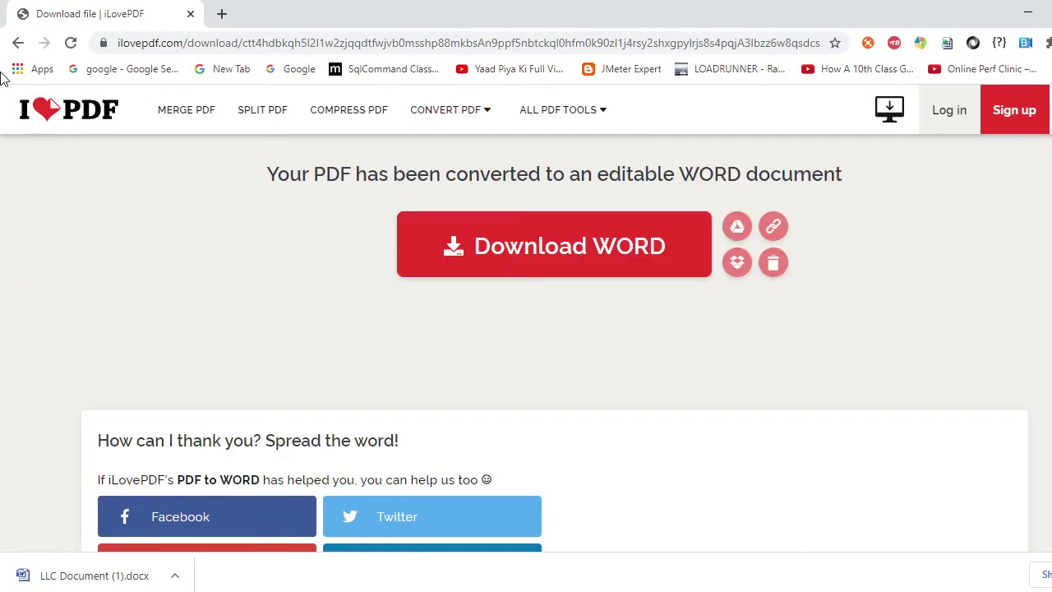
{"action": "left_click", "coordinate": [19, 43]}
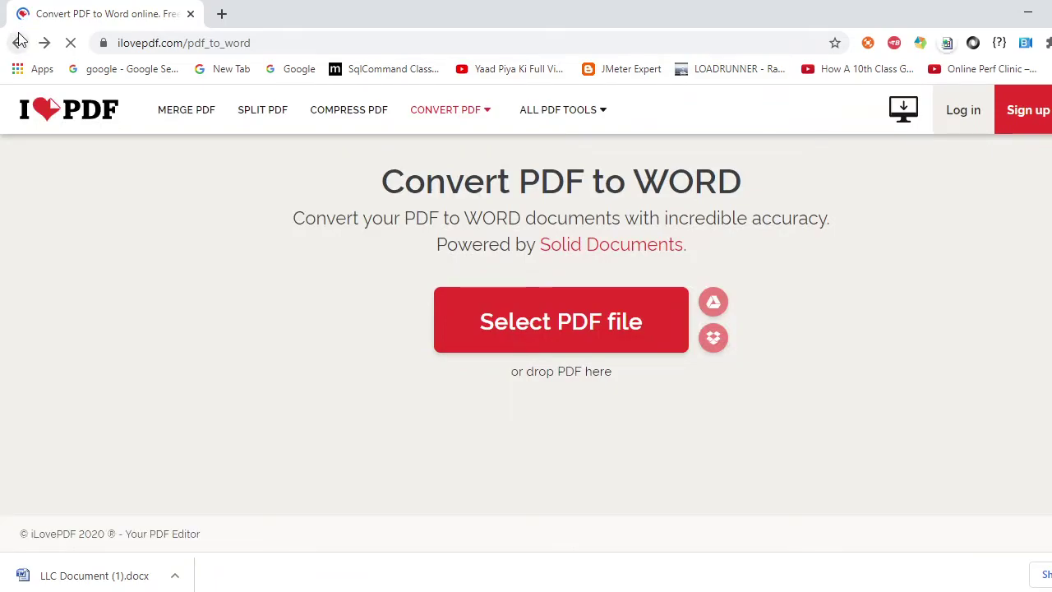
{"action": "left_click", "coordinate": [19, 41]}
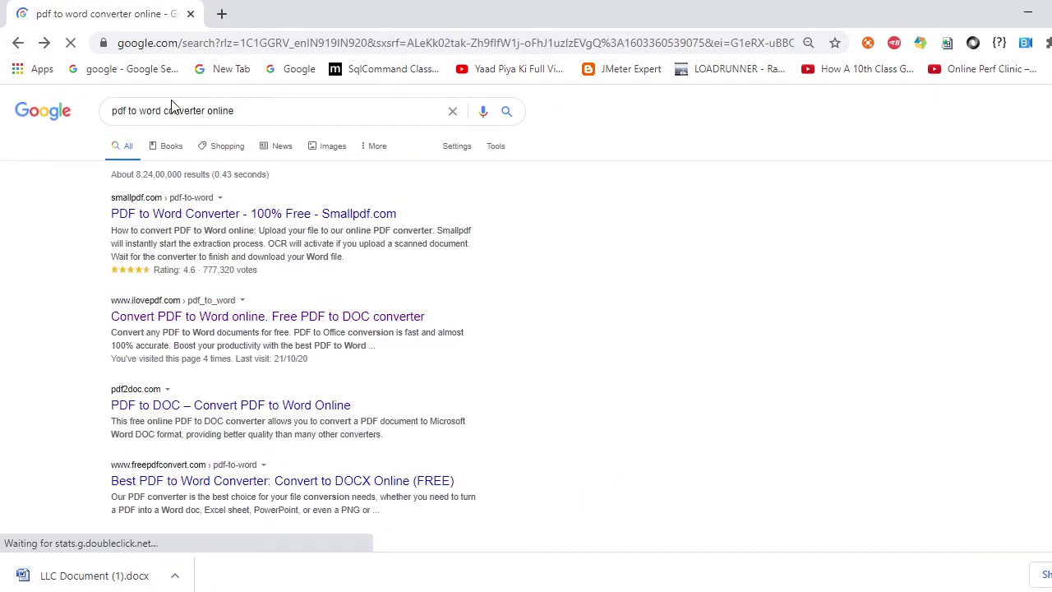
- Search for 'word to pdf' and open Smallpdf's Word to PDF converter result
{"action": "left_click_drag", "start_coordinate": [164, 110], "coordinate": [112, 111]}
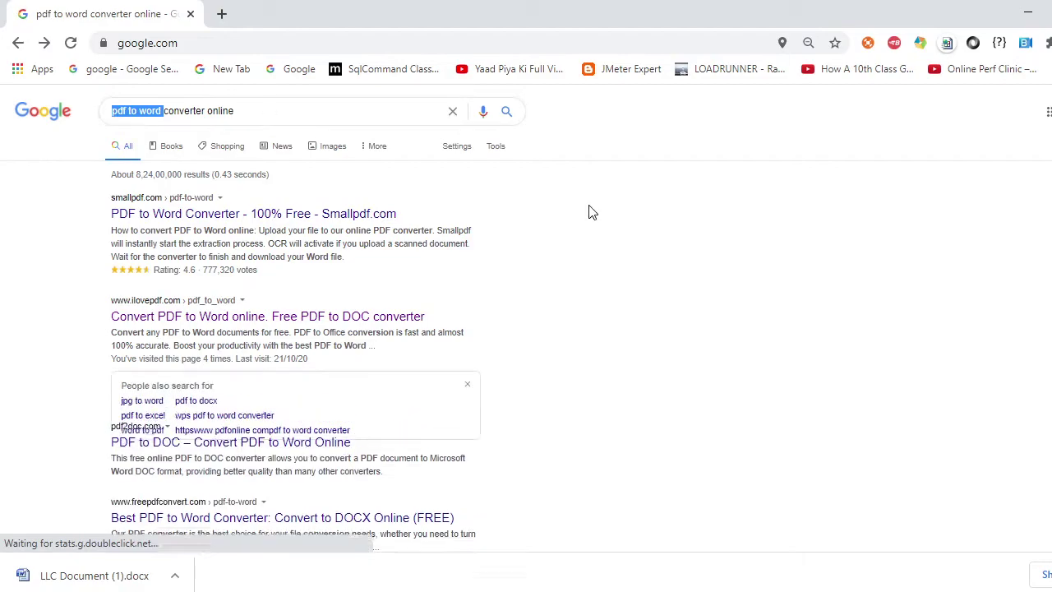
{"action": "key", "text": "BackSpace"}
{"action": "type", "text": "word to "}
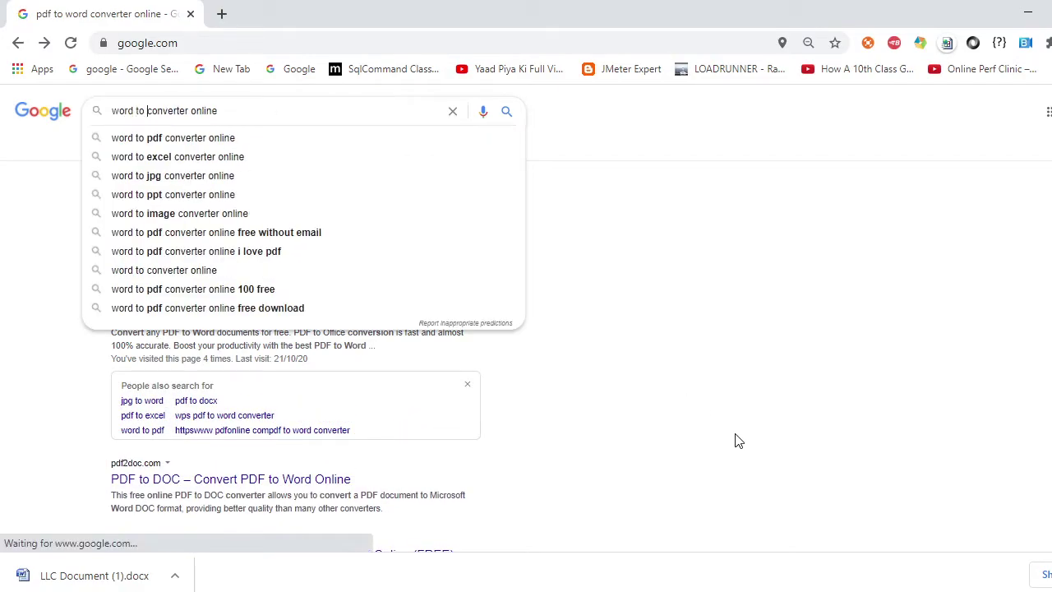
{"action": "type", "text": "pdf"}
{"action": "key", "text": "Return"}
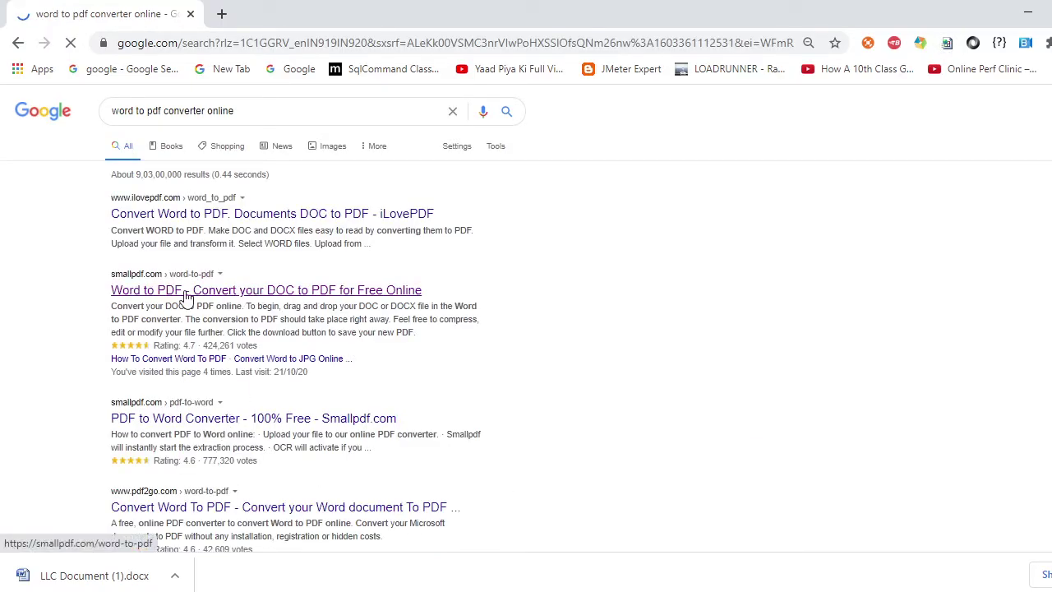
{"action": "left_click", "coordinate": [154, 298]}
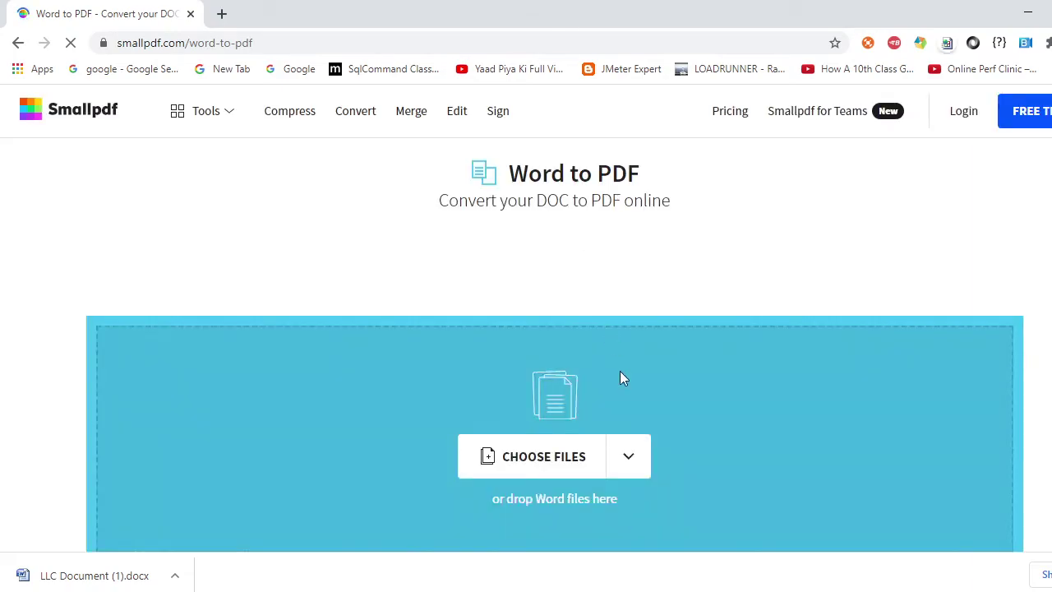
- Upload LLC Document (1) from the Desktop to Smallpdf and convert it to PDF
{"action": "left_click", "coordinate": [548, 465]}
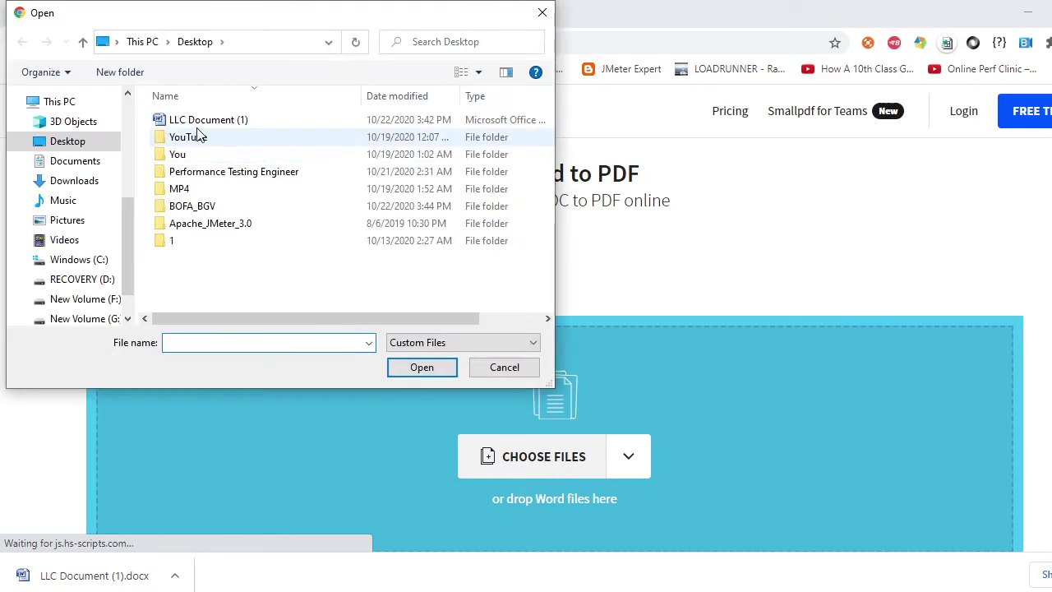
{"action": "left_click", "coordinate": [223, 121]}
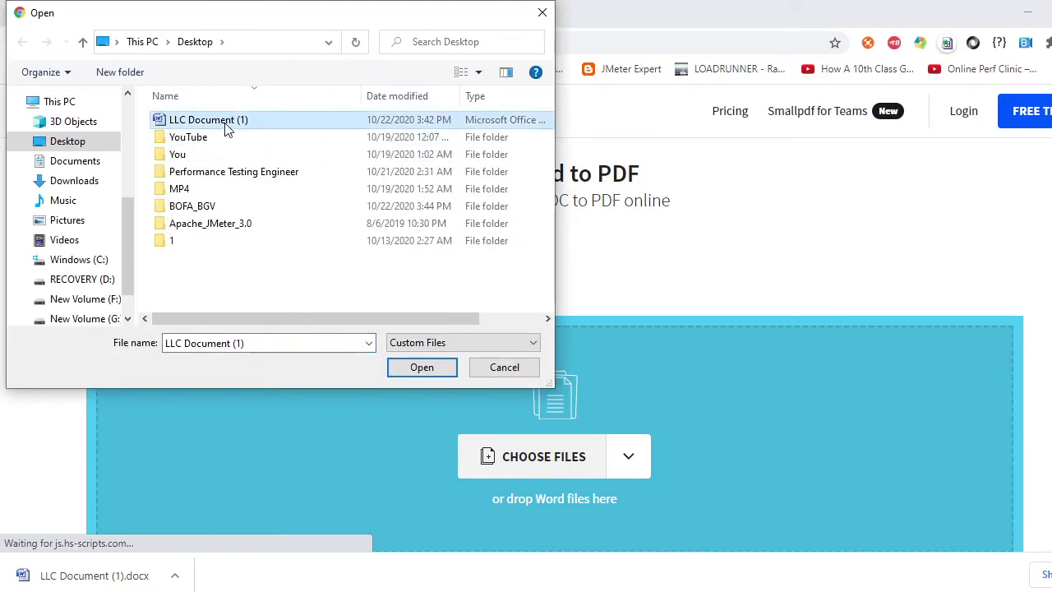
{"action": "left_click", "coordinate": [422, 367]}
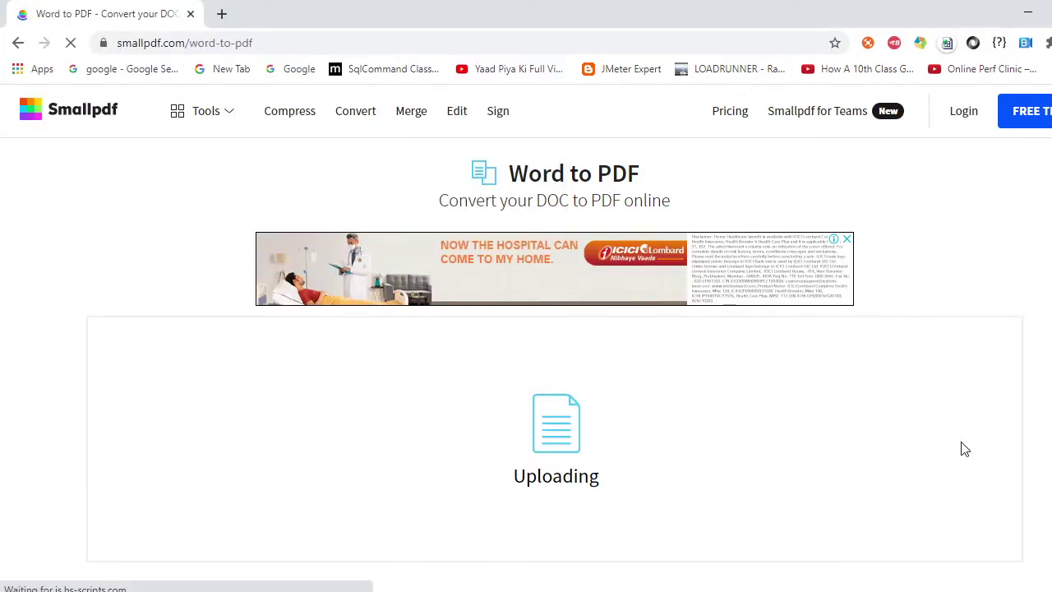
{"action": "scroll", "coordinate": [905, 383], "scroll_direction": "down", "scroll_amount": 1}
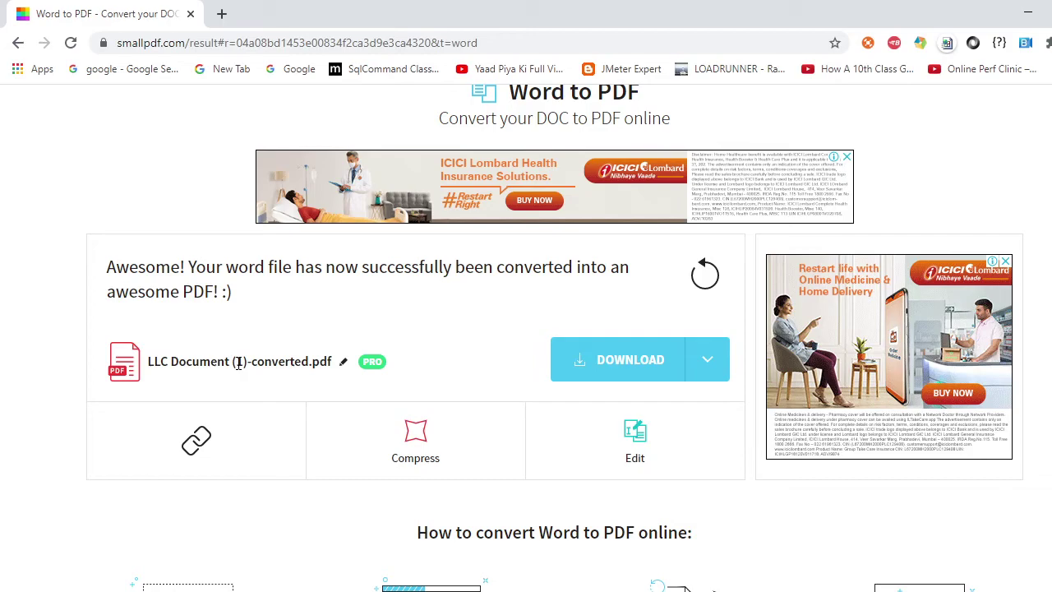
- Download 'LLC Document (1)-converted.pdf' from Smallpdf and show it in the Downloads folder
{"action": "left_click", "coordinate": [618, 359]}
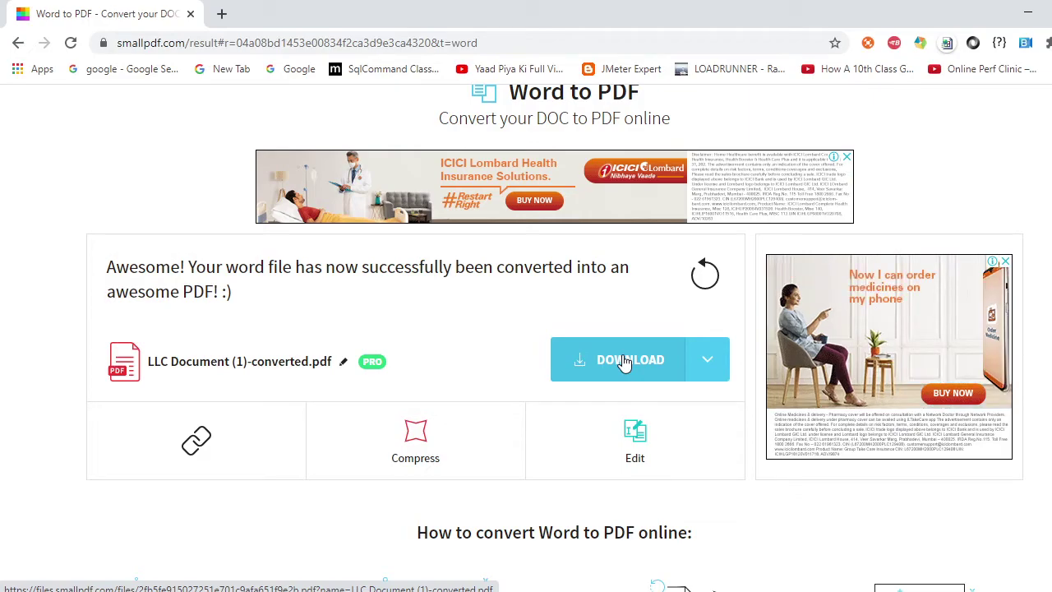
{"action": "left_click", "coordinate": [624, 363]}
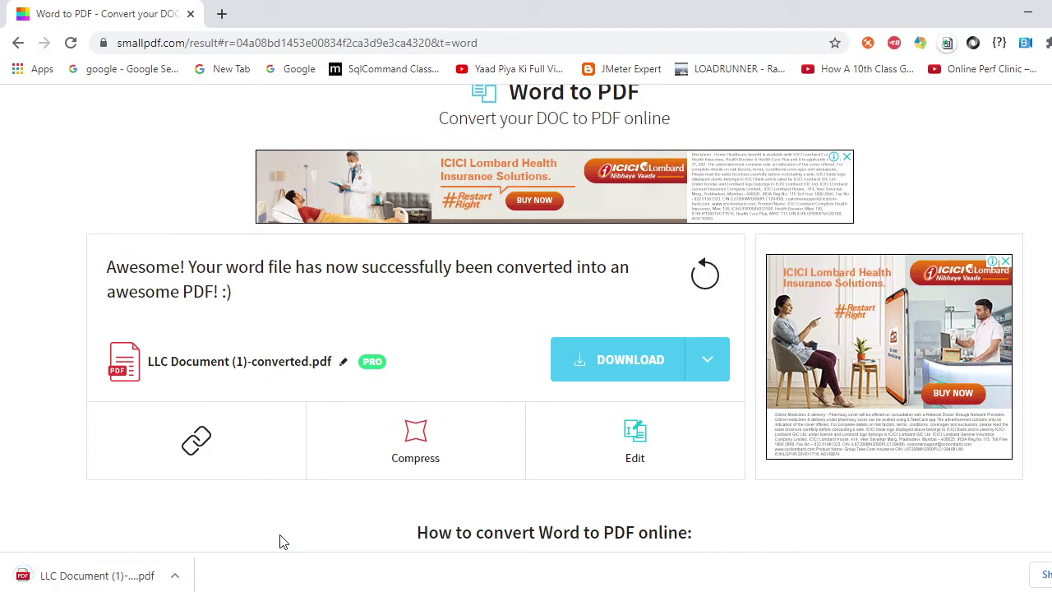
{"action": "left_click", "coordinate": [175, 576]}
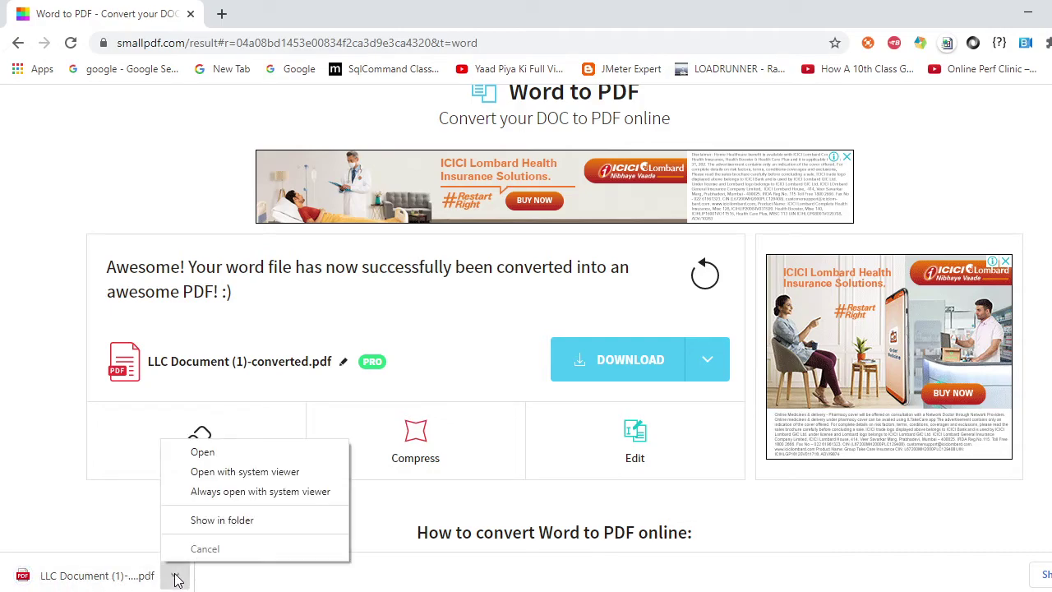
{"action": "left_click", "coordinate": [225, 524]}
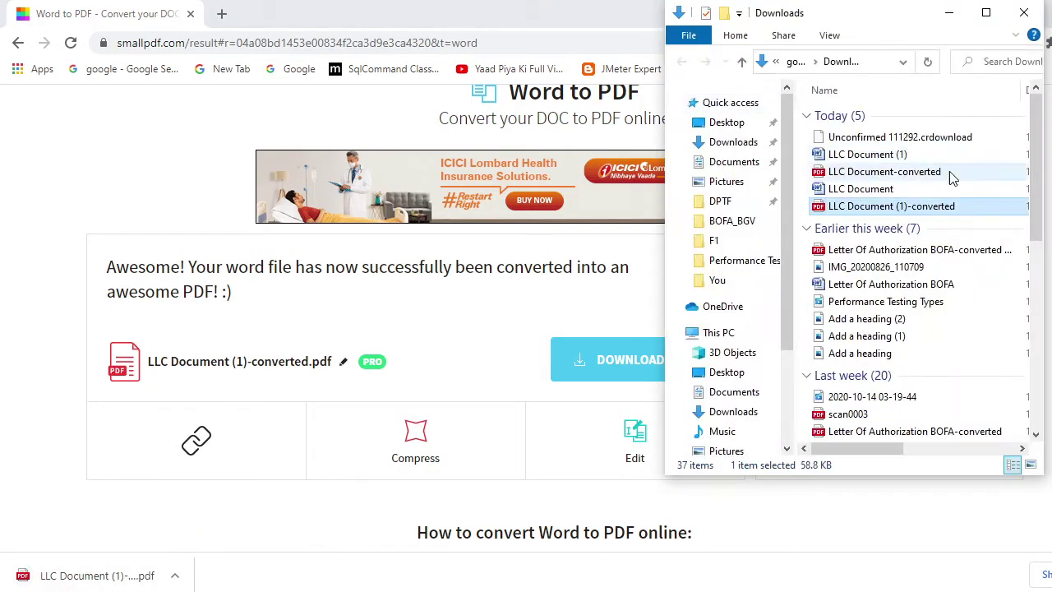
- Copy 'LLC Document (1)-converted', then minimize File Explorer and the browser to reveal the desktop
{"action": "double_click", "coordinate": [958, 206]}
{"action": "right_click", "coordinate": [896, 209]}
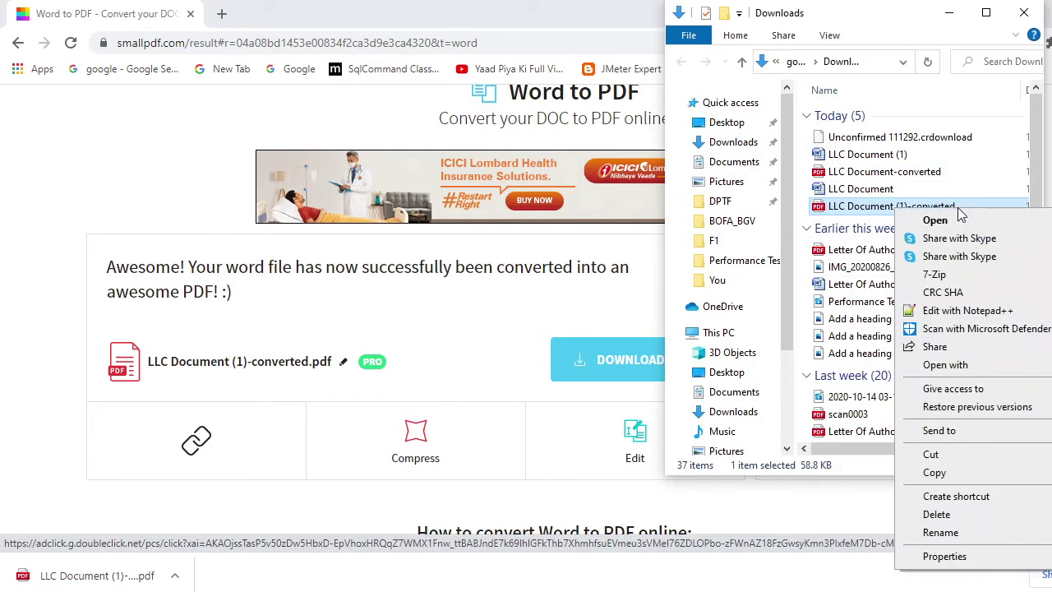
{"action": "left_click", "coordinate": [935, 473]}
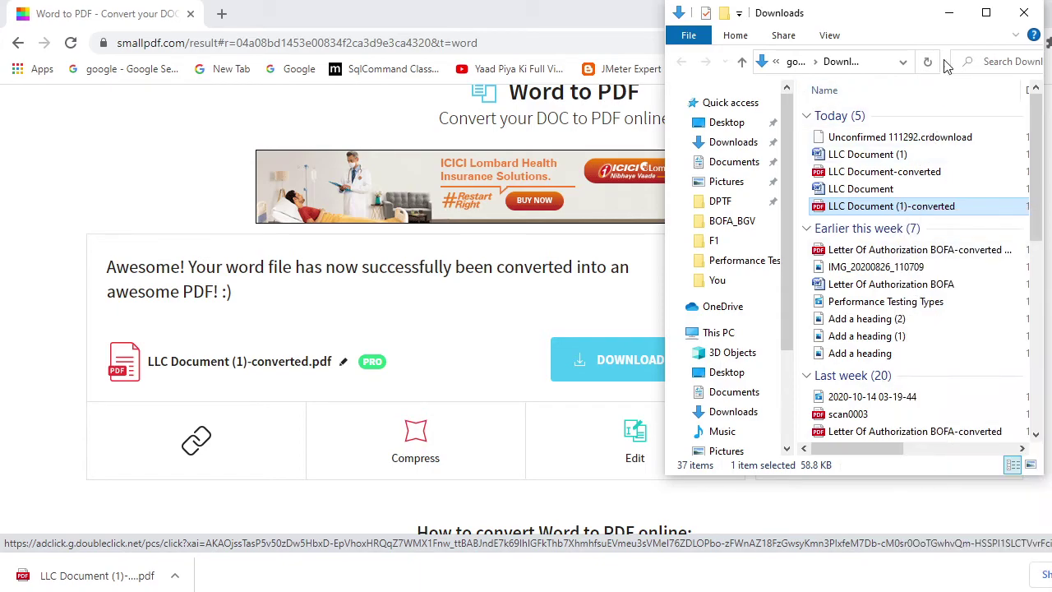
{"action": "left_click", "coordinate": [949, 12]}
{"action": "left_click", "coordinate": [1028, 13]}
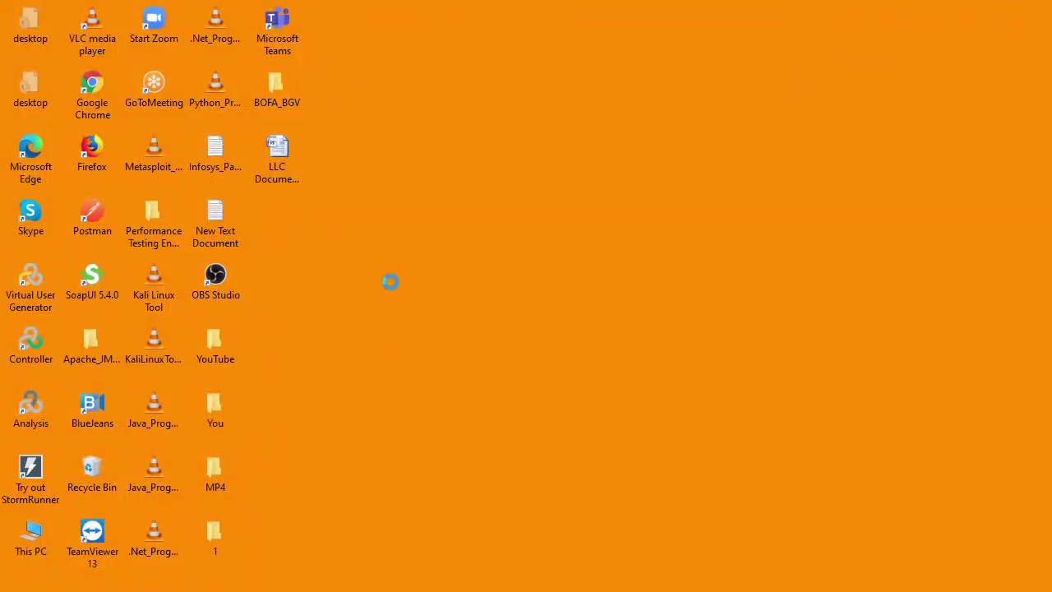
- Paste the copied PDF onto the desktop and rename it 'LLC Document'
{"action": "right_click", "coordinate": [391, 283]}
{"action": "left_click", "coordinate": [436, 355]}
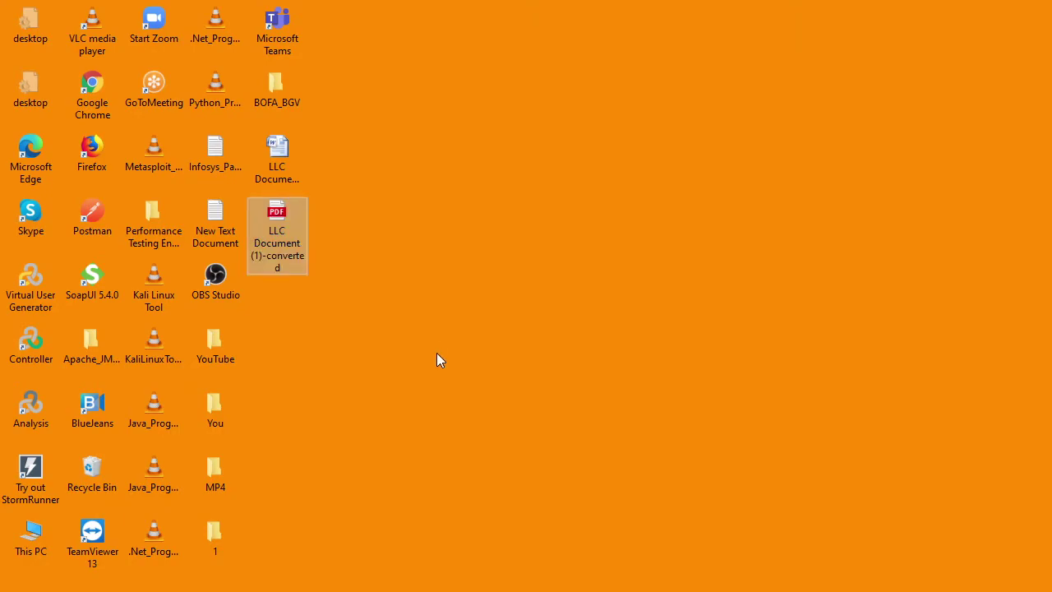
{"action": "key", "text": "F2"}
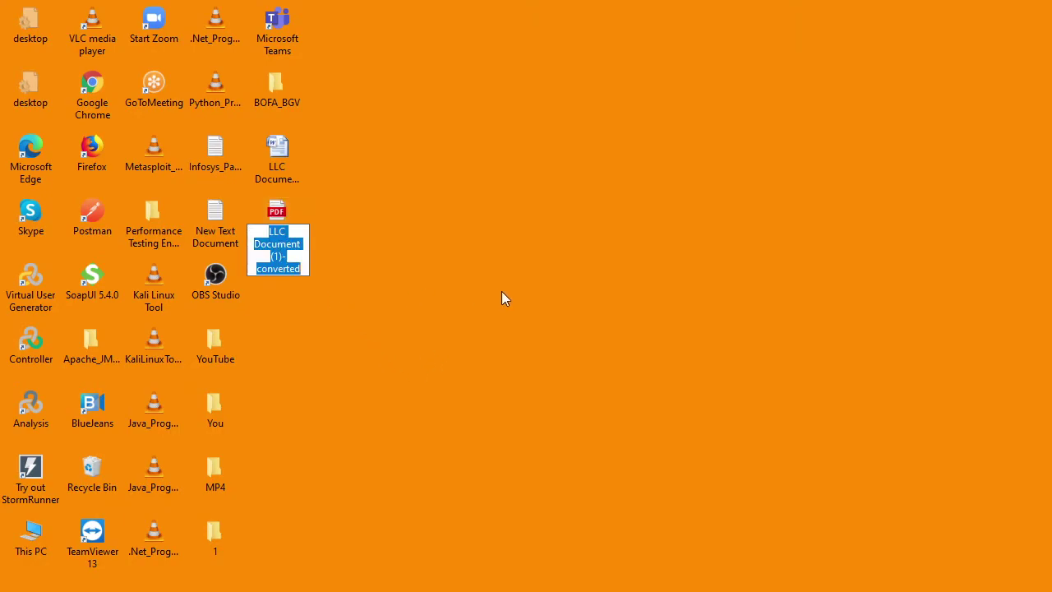
{"action": "key", "text": "End"}
{"action": "key", "text": "BackSpace"}
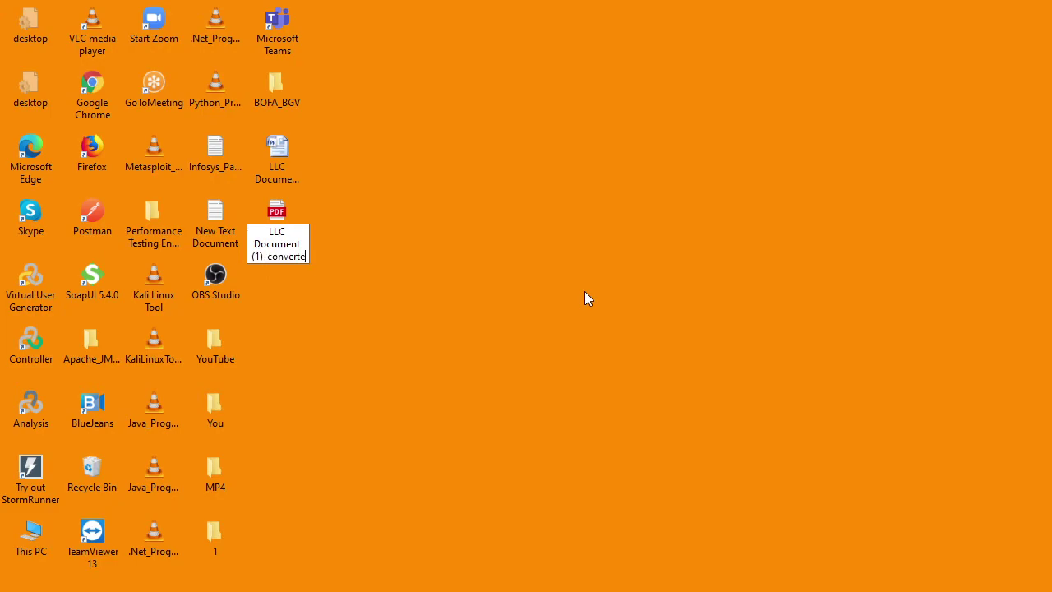
{"action": "key", "text": "BackSpace"}
{"action": "key", "text": "BackSpace"}
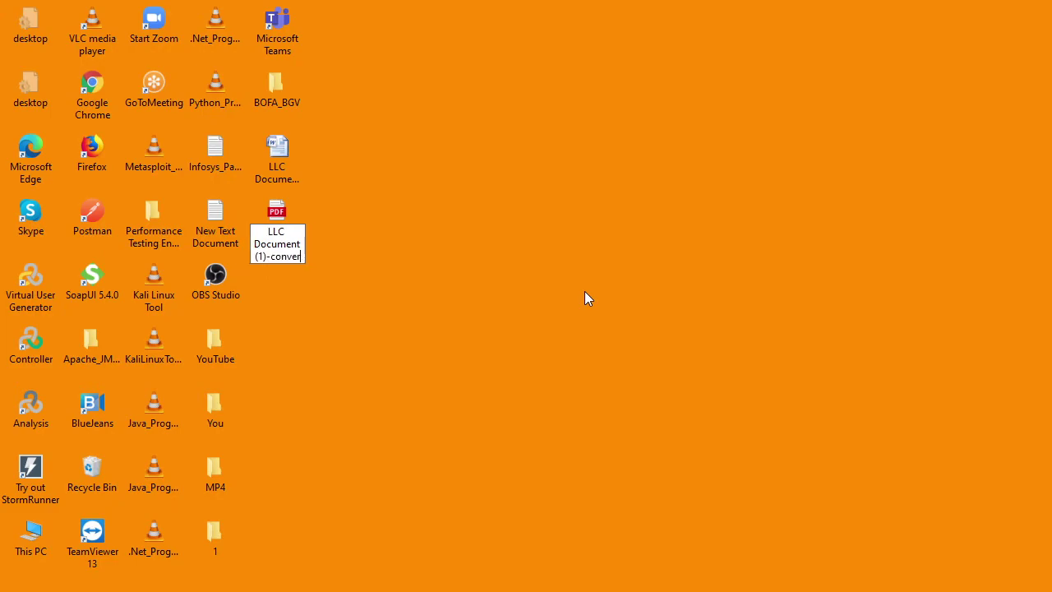
{"action": "key", "text": "BackSpace"}
{"action": "key", "text": "BackSpace"}
{"action": "key", "text": "BackSpace"}
{"action": "key", "text": "BackSpace"}
{"action": "key", "text": "BackSpace"}
{"action": "key", "text": "BackSpace"}
{"action": "key", "text": "BackSpace"}
{"action": "key", "text": "BackSpace"}
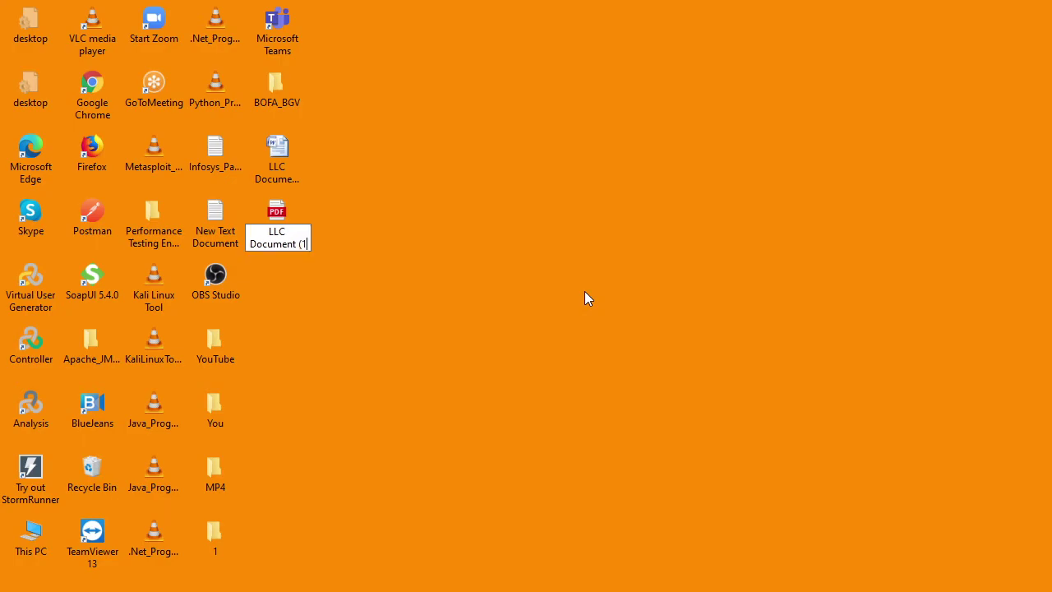
{"action": "key", "text": "BackSpace"}
{"action": "key", "text": "BackSpace"}
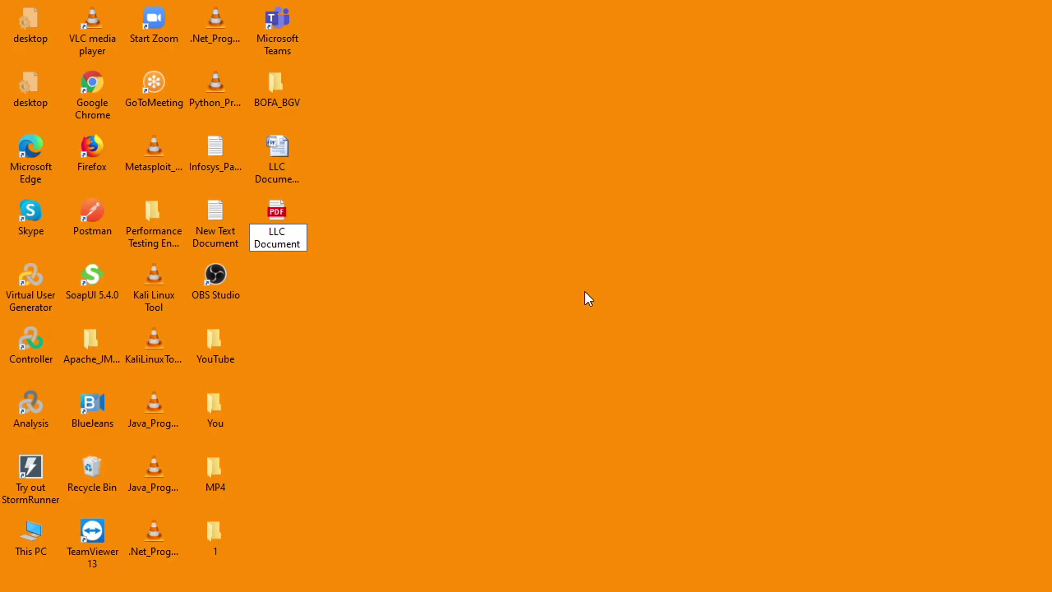
{"action": "key", "text": "Return"}
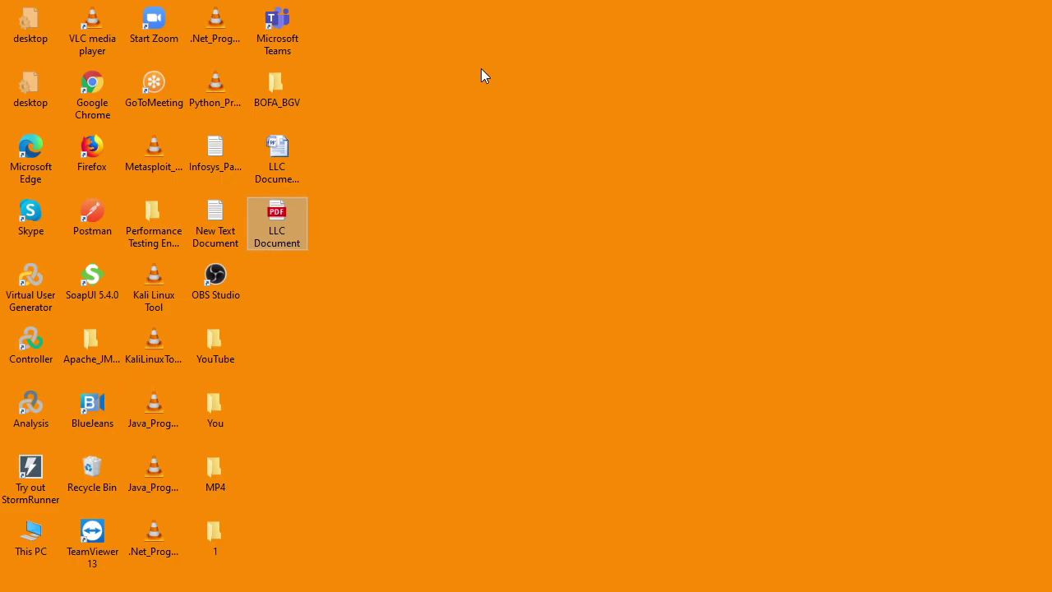
- Open 'LLC Document.pdf' from the desktop in Edge and scroll down to the signature section
{"action": "double_click", "coordinate": [288, 232]}
{"action": "double_click", "coordinate": [286, 226]}
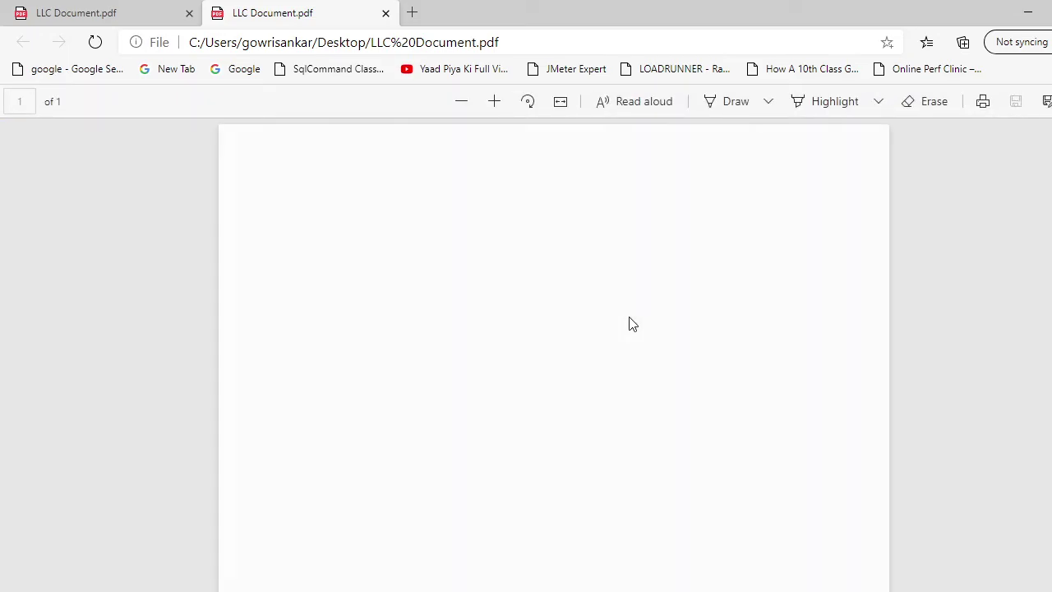
{"action": "scroll", "coordinate": [772, 336], "scroll_direction": "down", "scroll_amount": 5}
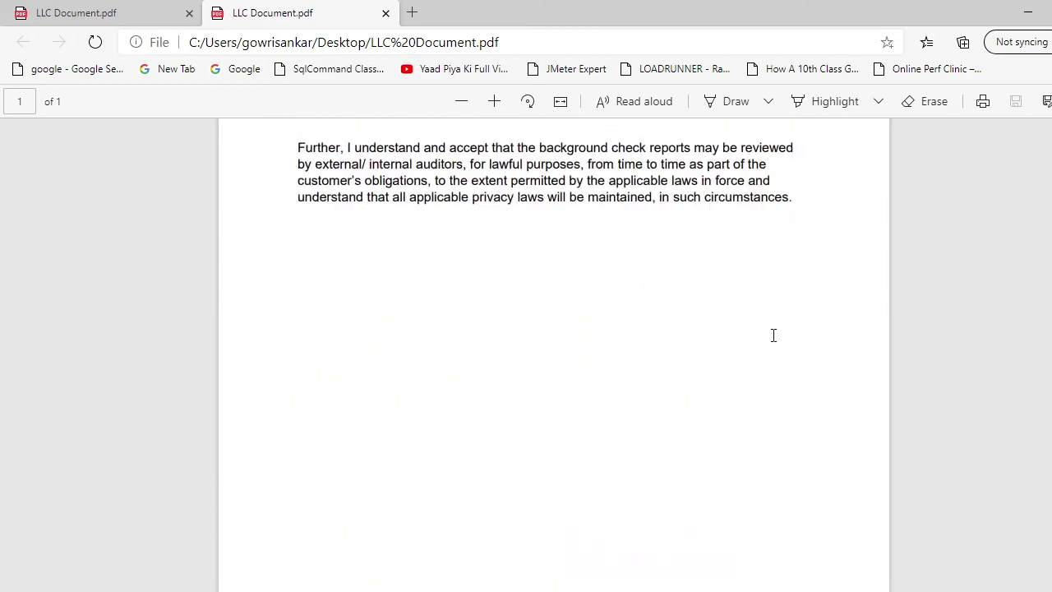
{"action": "scroll", "coordinate": [763, 403], "scroll_direction": "up", "scroll_amount": 5}
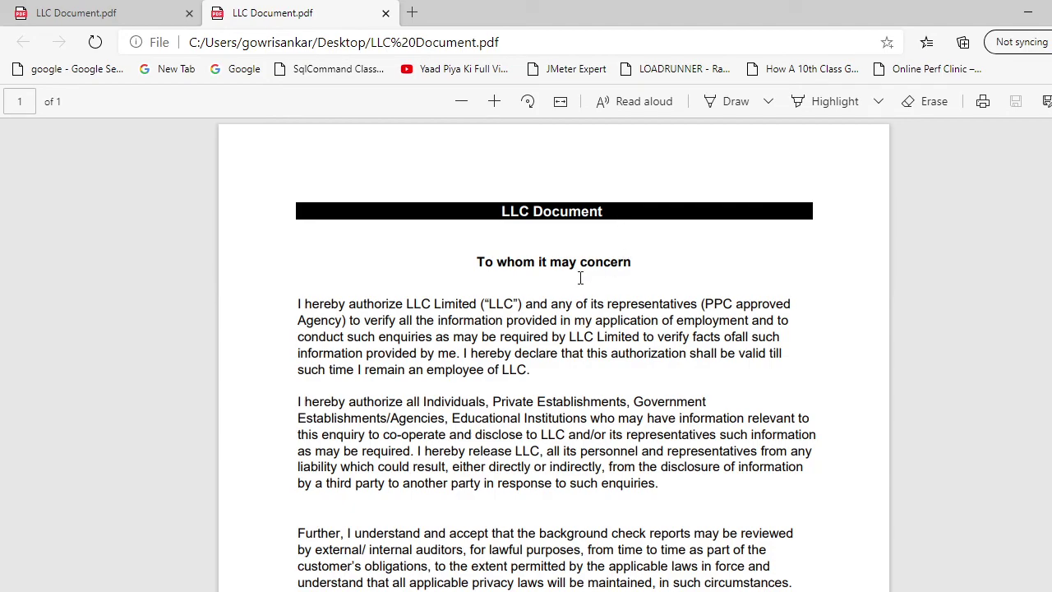
{"action": "scroll", "coordinate": [753, 256], "scroll_direction": "down", "scroll_amount": 5}
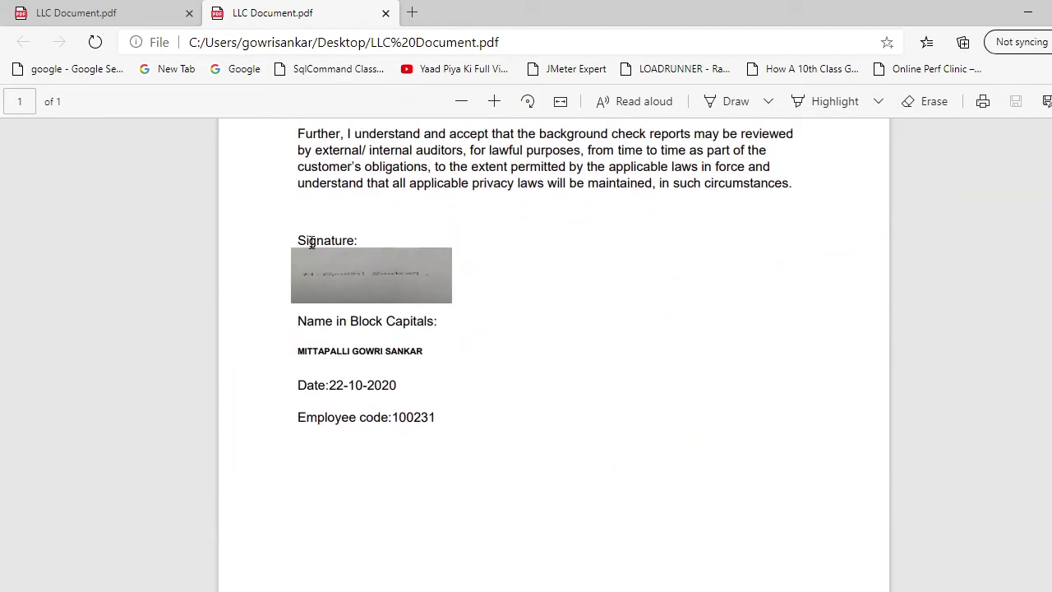